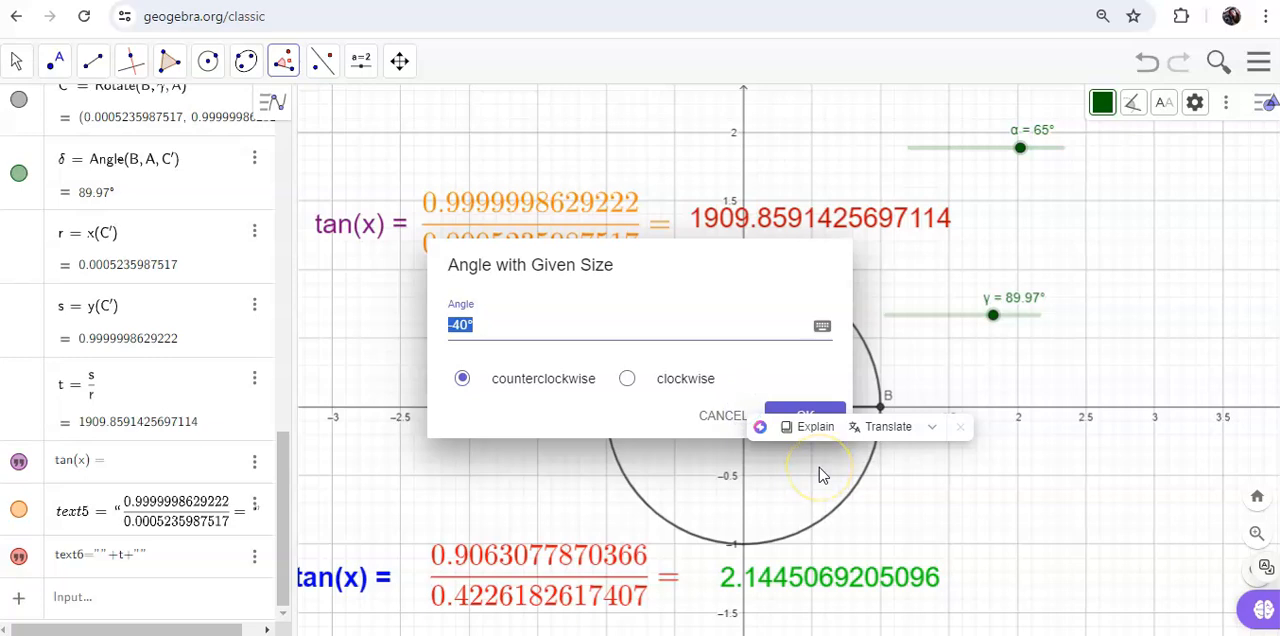
# Step: Construct a -40° counterclockwise angle from point B about vertex A and rename the resulting circle point M
pyautogui.click(492, 325)
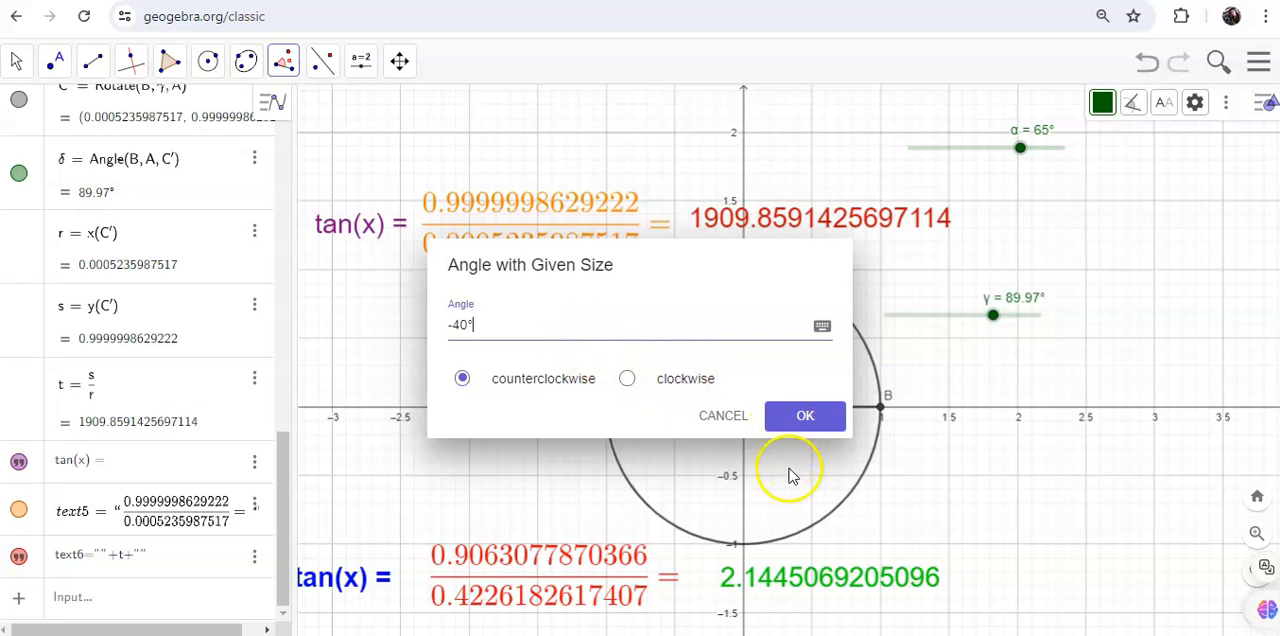
pyautogui.click(828, 428)
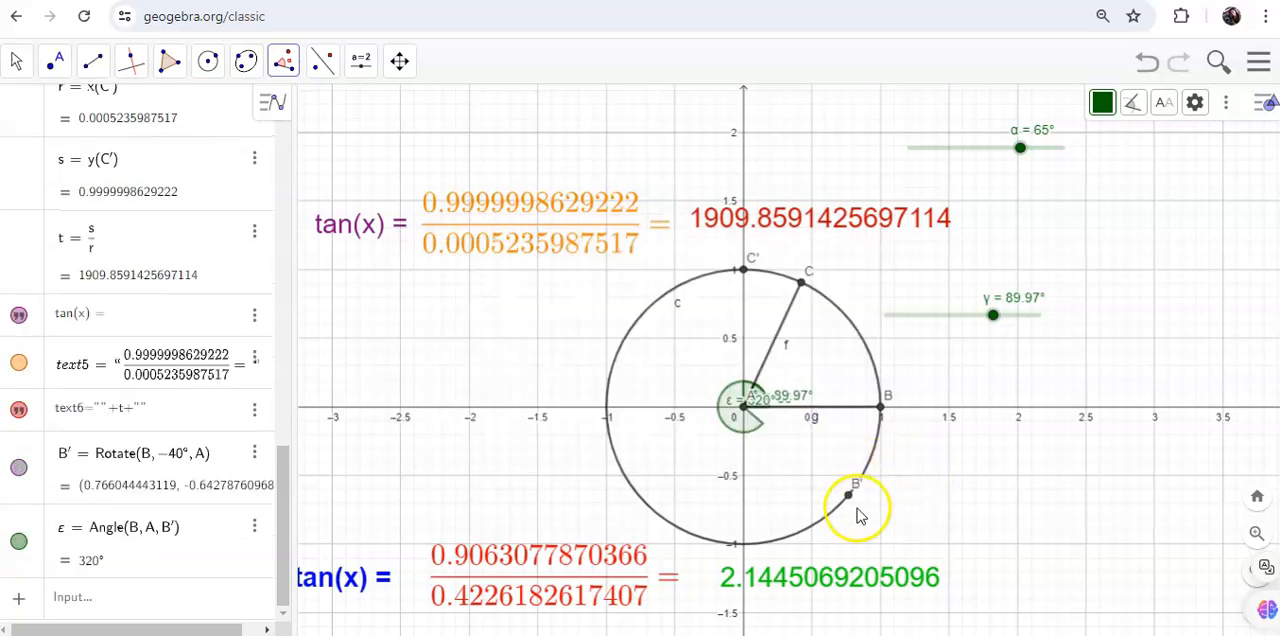
pyautogui.click(15, 62)
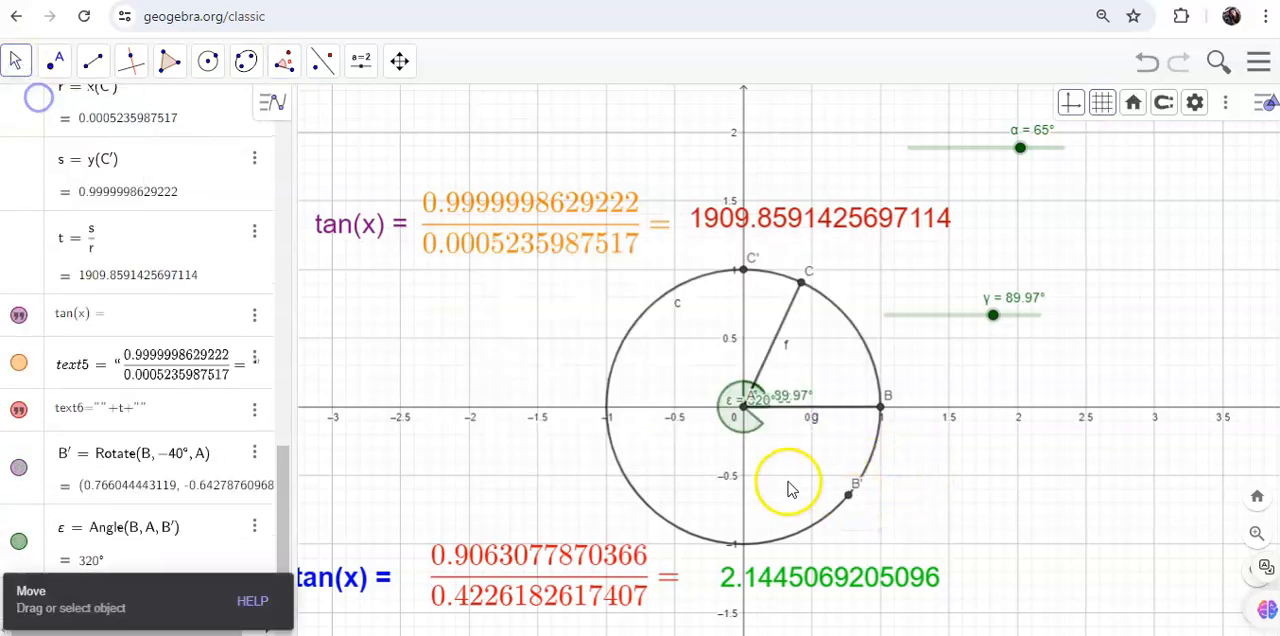
pyautogui.click(848, 495)
pyautogui.rightClick(848, 495)
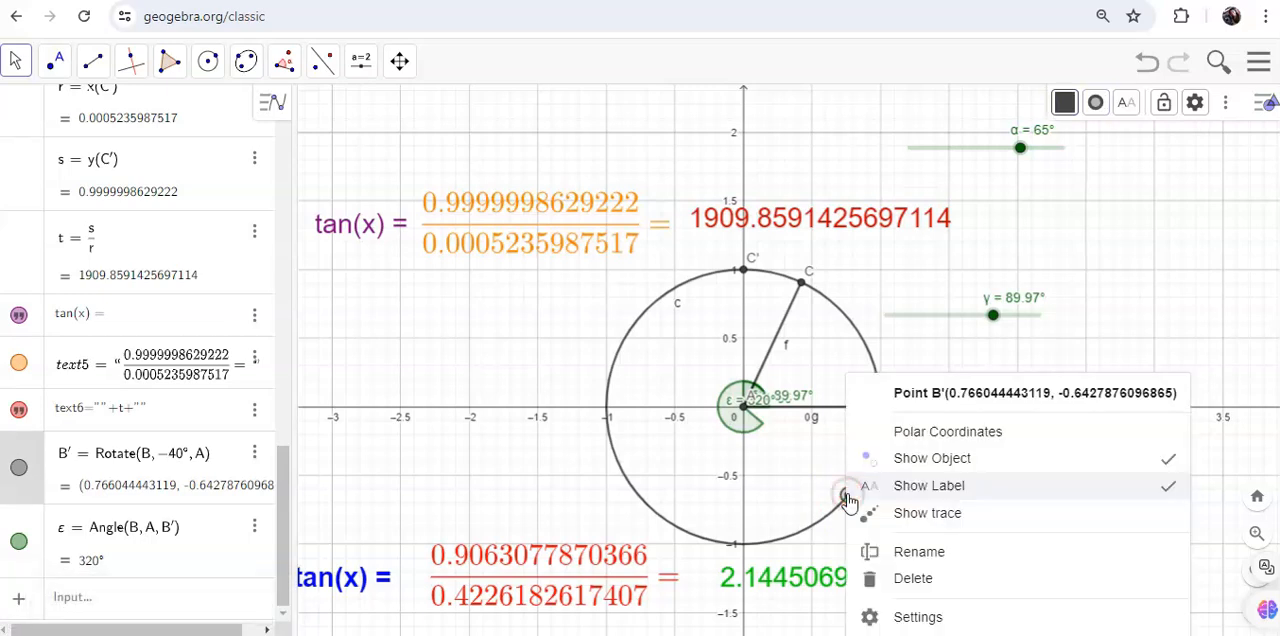
pyautogui.click(945, 615)
pyautogui.click(647, 151)
pyautogui.press('BackSpace')
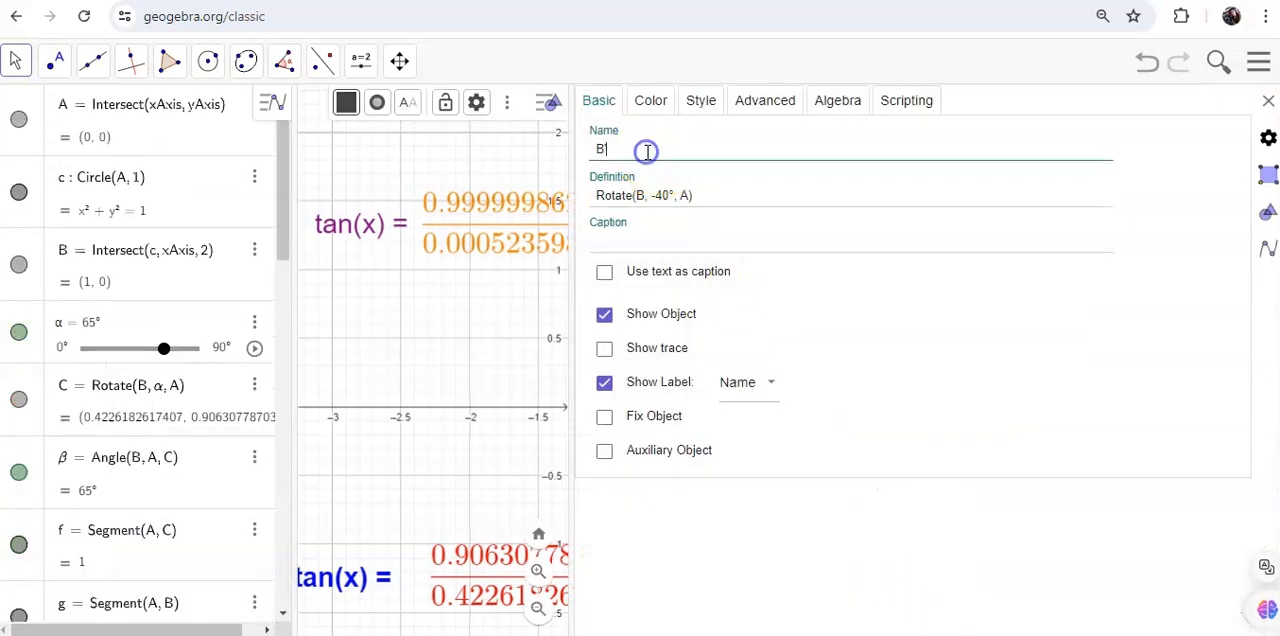
pyautogui.write('M')
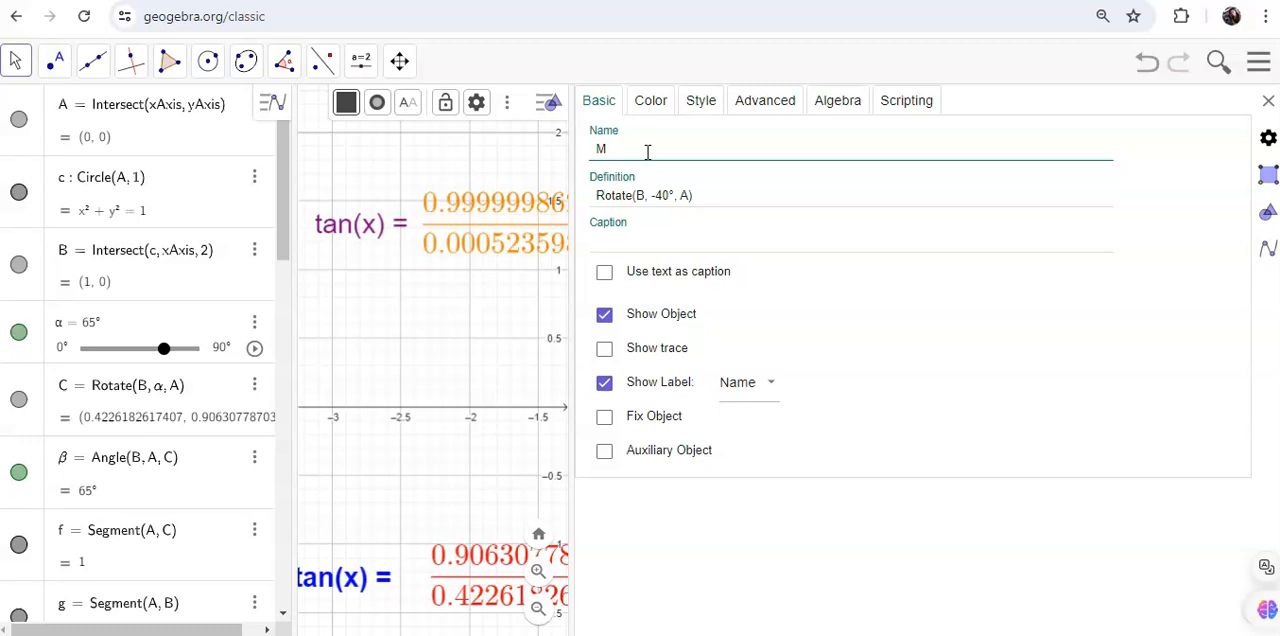
pyautogui.click(1268, 101)
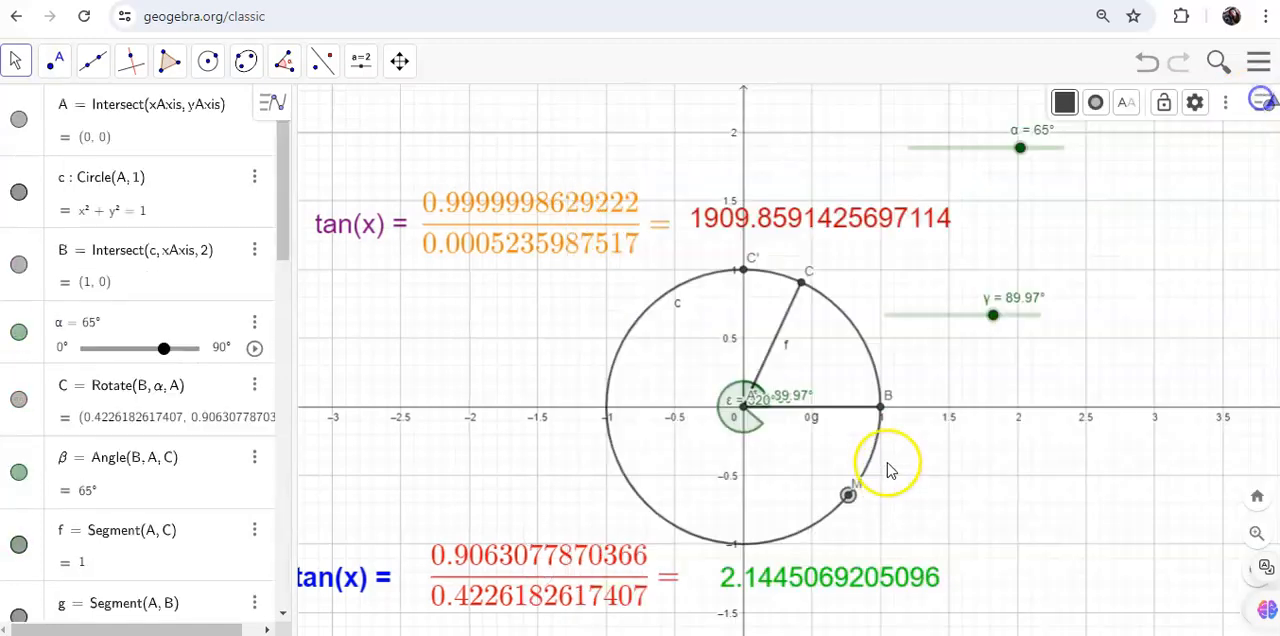
# Step: Draw a segment from the circle's center A to point M
pyautogui.click(92, 61)
pyautogui.click(137, 146)
pyautogui.click(743, 405)
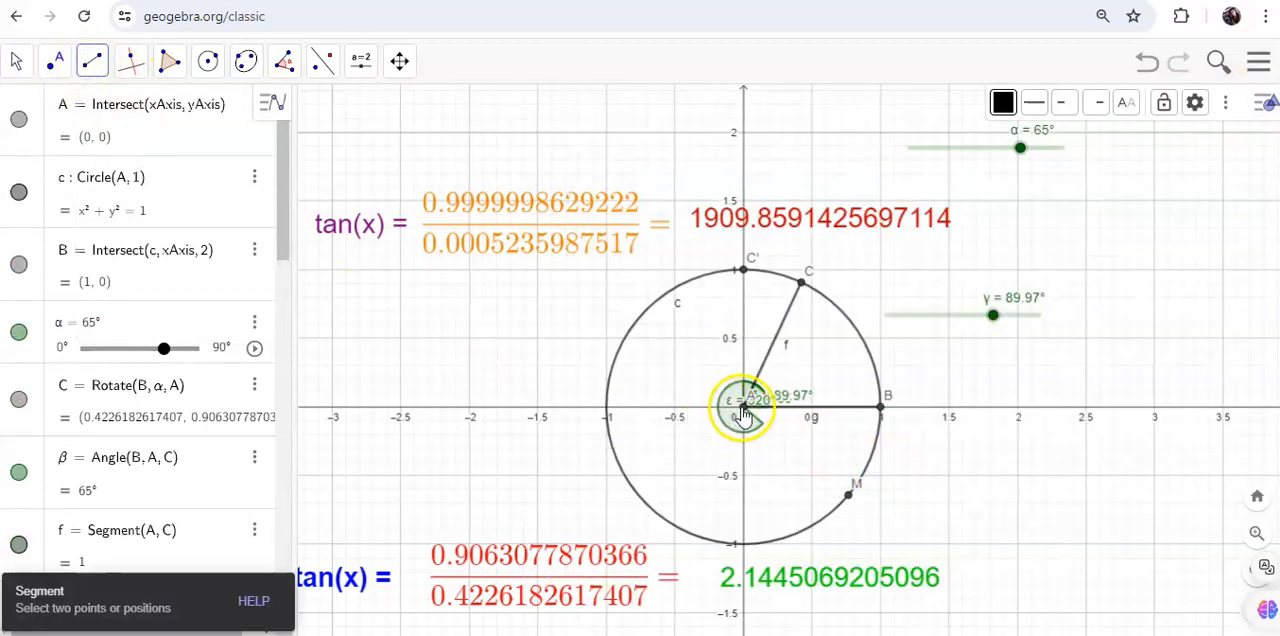
pyautogui.click(849, 495)
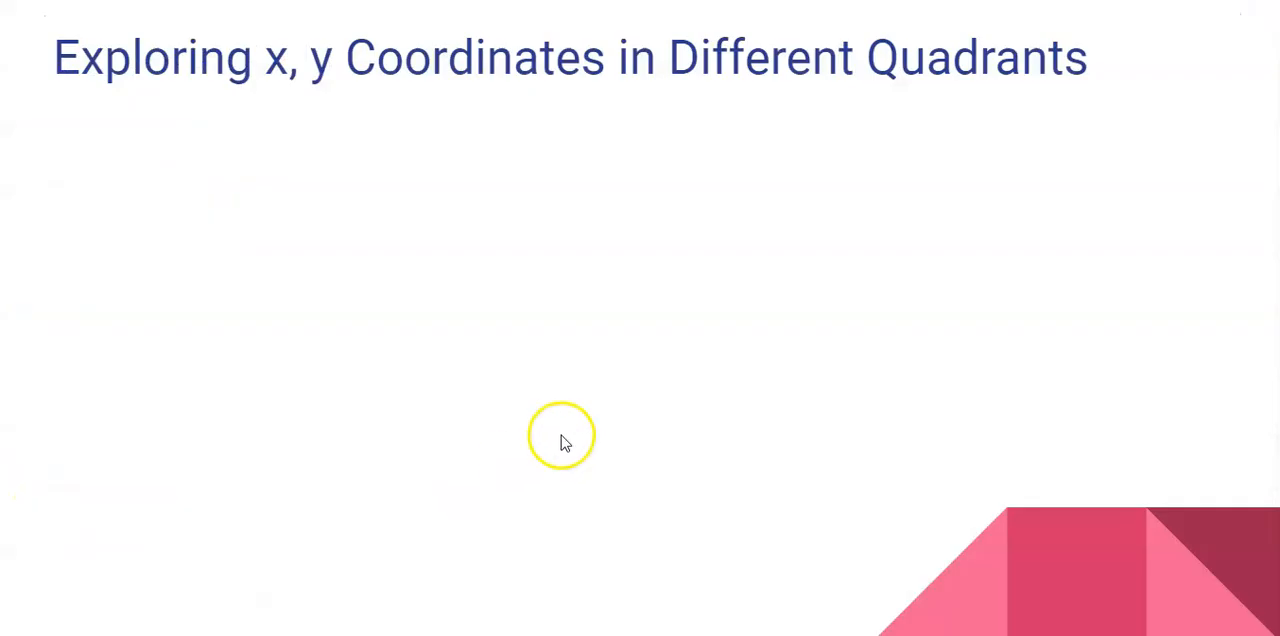
pyautogui.click(560, 437)
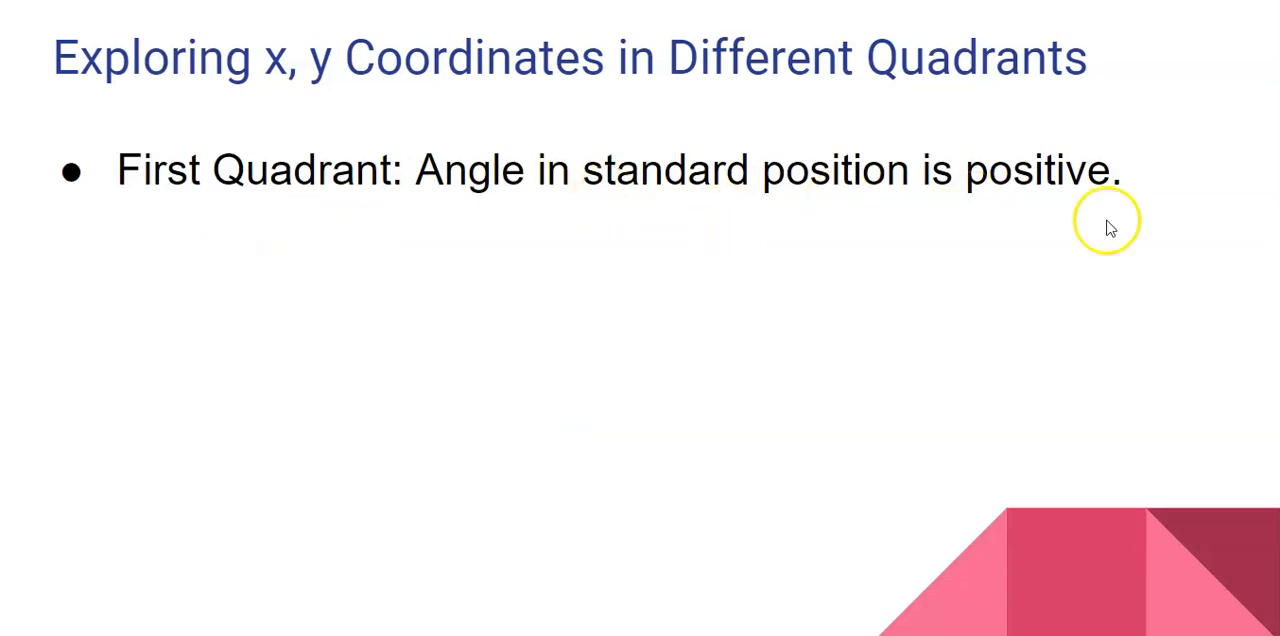
pyautogui.click(788, 404)
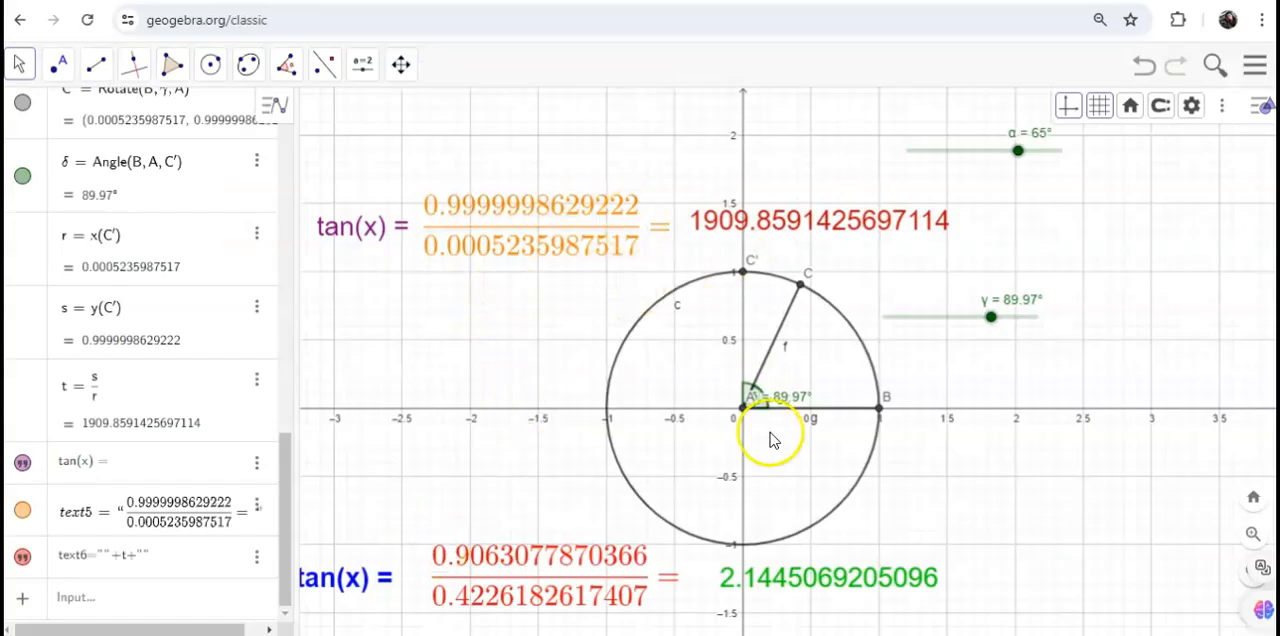
# Step: Duplicate the purple "tan(x) =" text and place the copy above the original
pyautogui.click(18, 63)
pyautogui.click(30, 111)
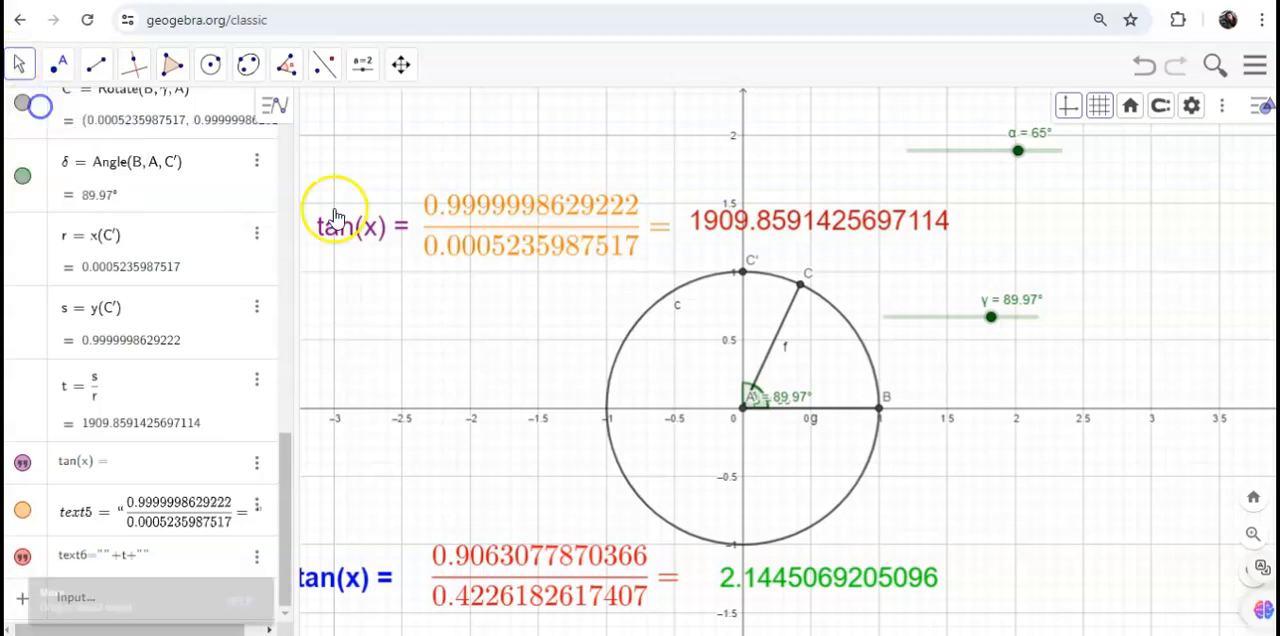
pyautogui.click(480, 231)
pyautogui.click(354, 237)
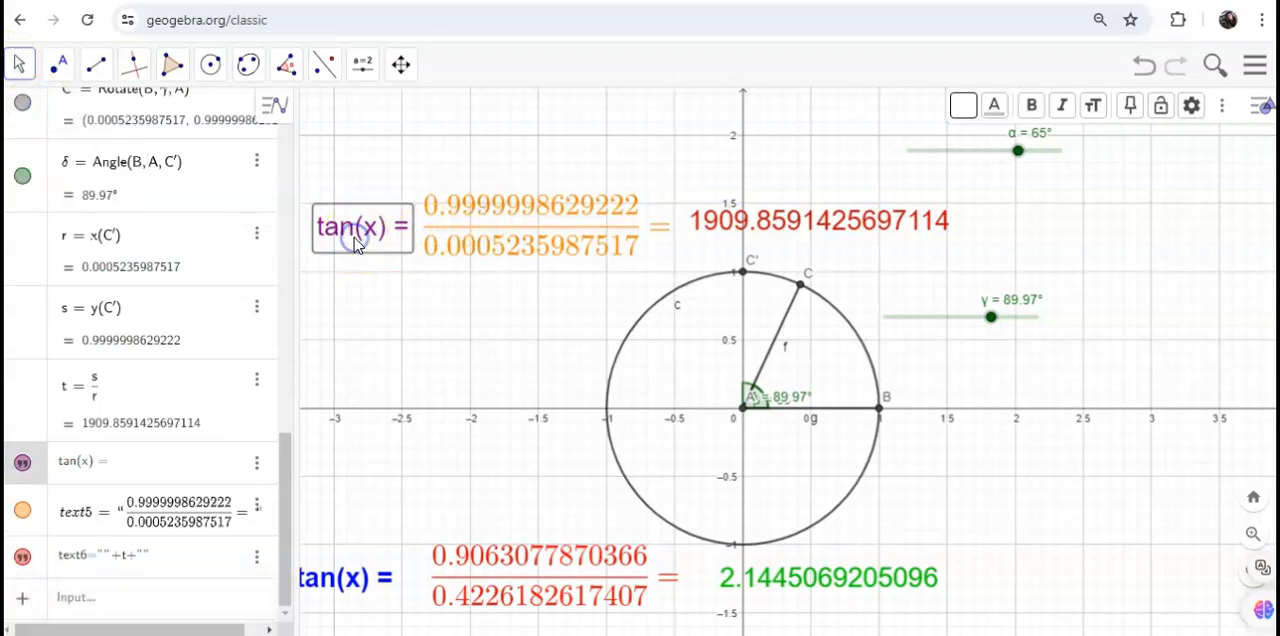
pyautogui.hotkey('ctrl', 'c')
pyautogui.hotkey('ctrl', 'v')
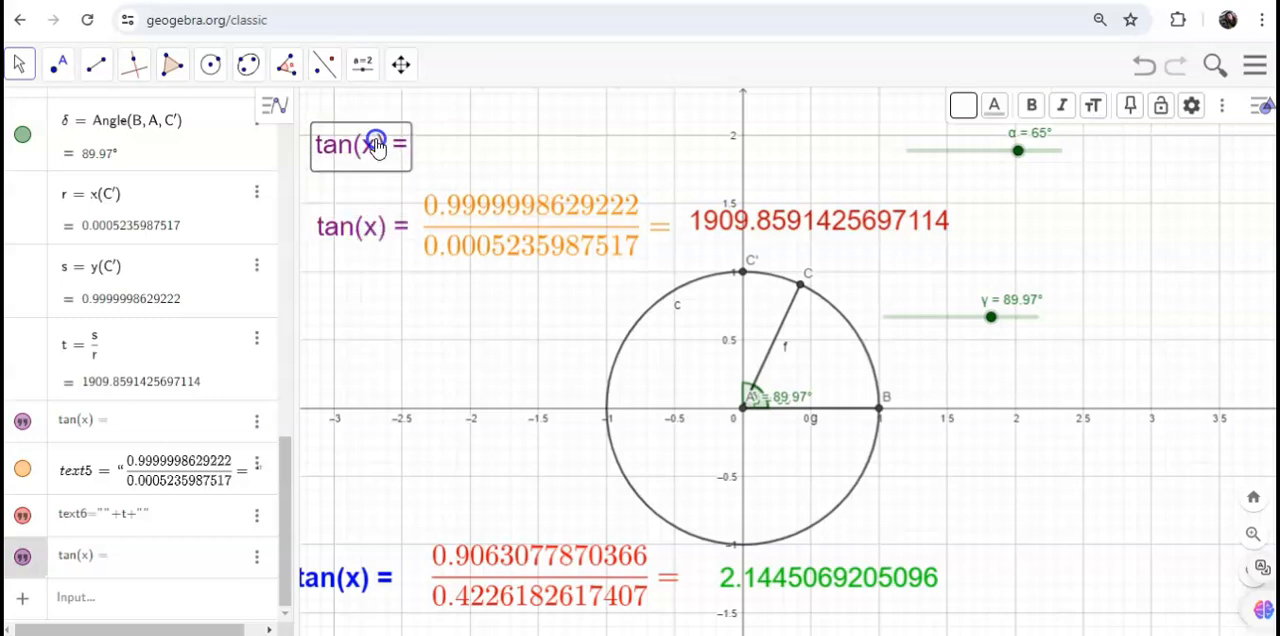
# Step: Duplicate the orange fraction text and place the copy beside the upper "tan(x) =" text
pyautogui.click(500, 235)
pyautogui.hotkey('ctrl', 'c')
pyautogui.hotkey('ctrl', 'v')
pyautogui.click(812, 443)
pyautogui.moveTo(562, 234); pyautogui.dragTo(566, 147)
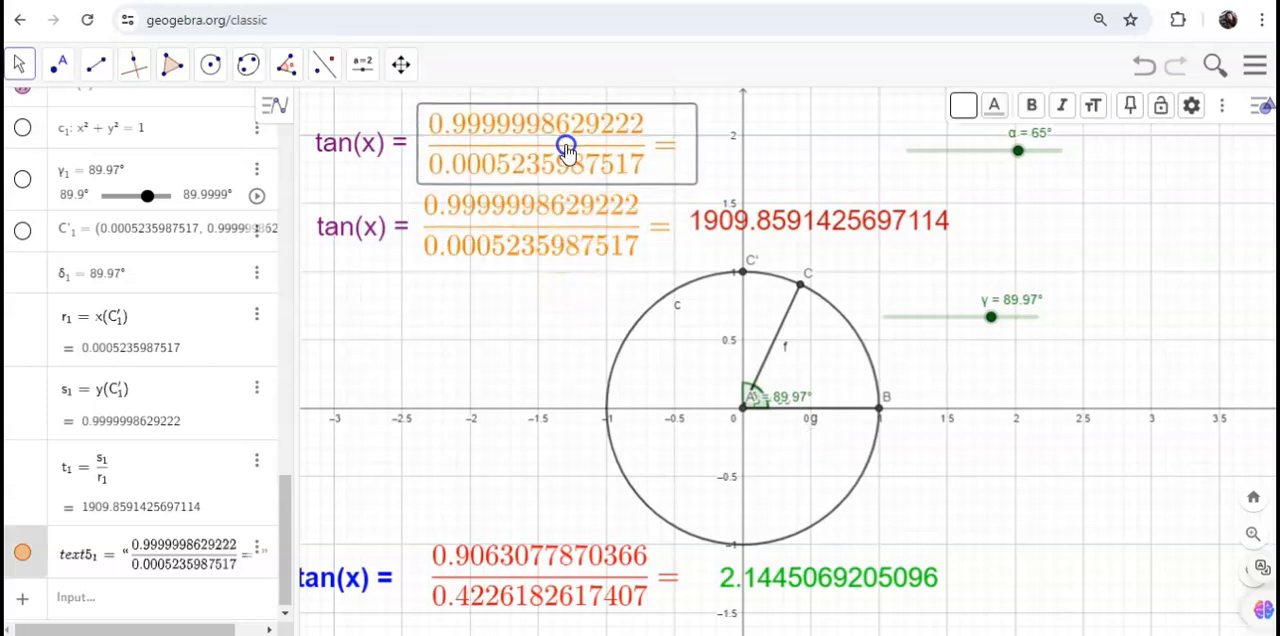
# Step: Duplicate the red tangent value text and place the copy after the equals sign of the upper row
pyautogui.click(813, 230)
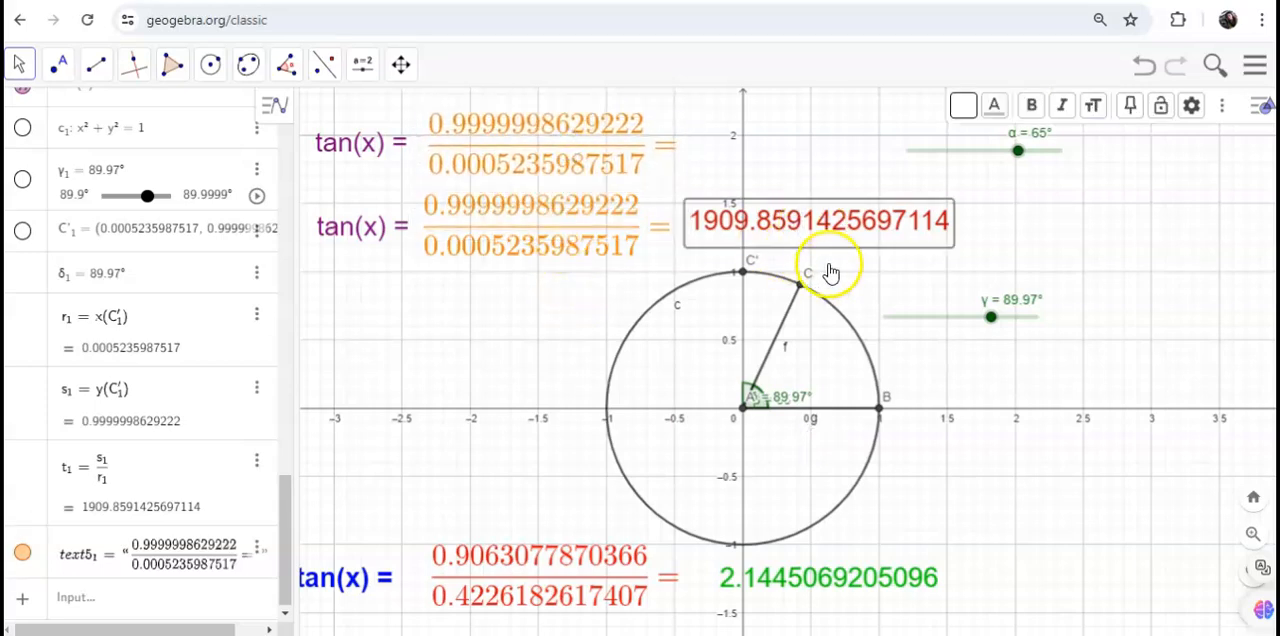
pyautogui.hotkey('ctrl', 'c')
pyautogui.hotkey('ctrl', 'v')
pyautogui.click(824, 430)
pyautogui.moveTo(831, 234); pyautogui.dragTo(849, 147)
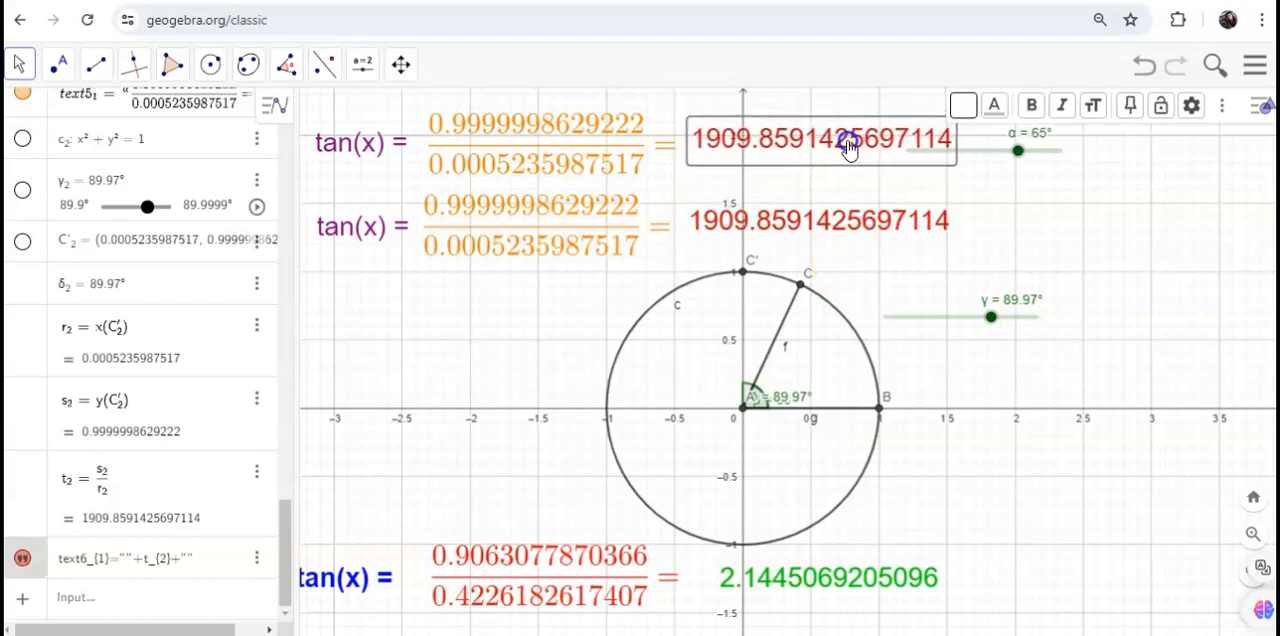
pyautogui.click(628, 522)
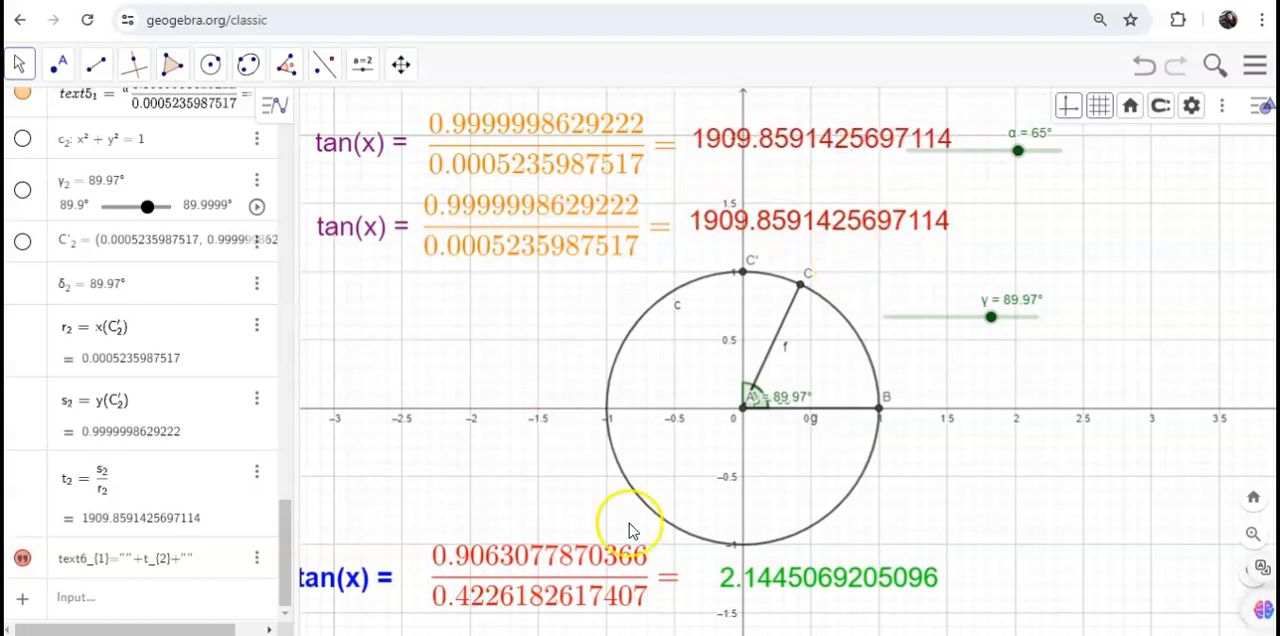
# Step: Create an angle slider named M with minimum 90.01°, maximum 180° and increment 1° beside the circle
pyautogui.click(363, 63)
pyautogui.click(414, 125)
pyautogui.click(343, 328)
pyautogui.click(570, 274)
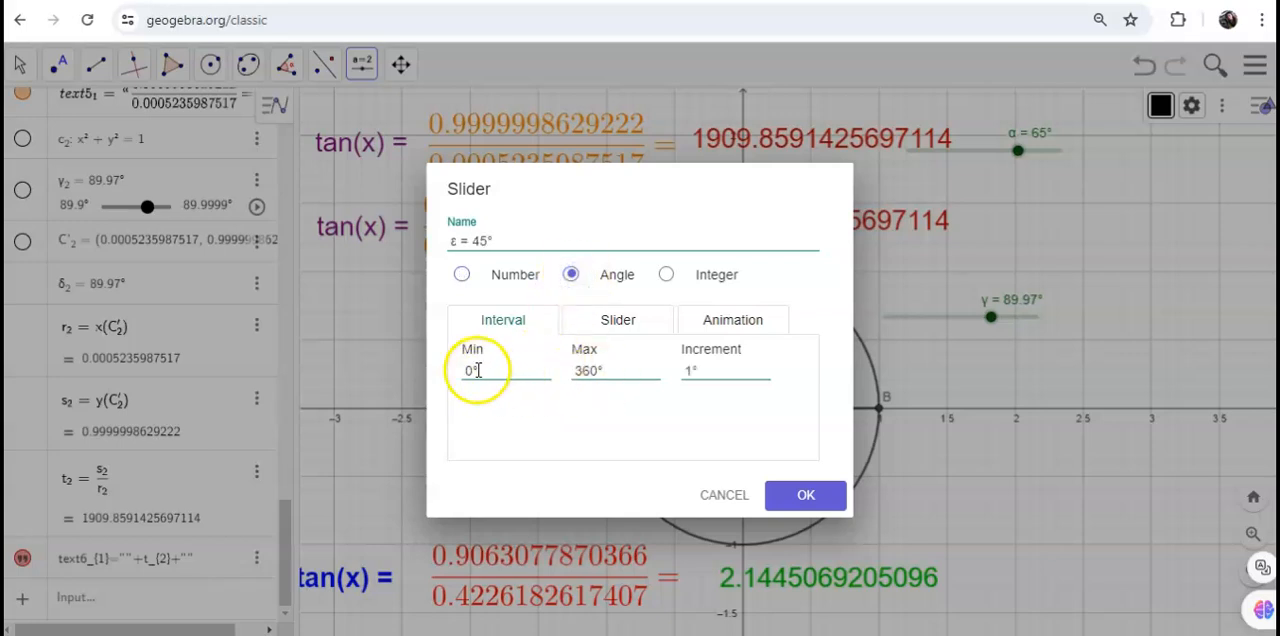
pyautogui.click(470, 370)
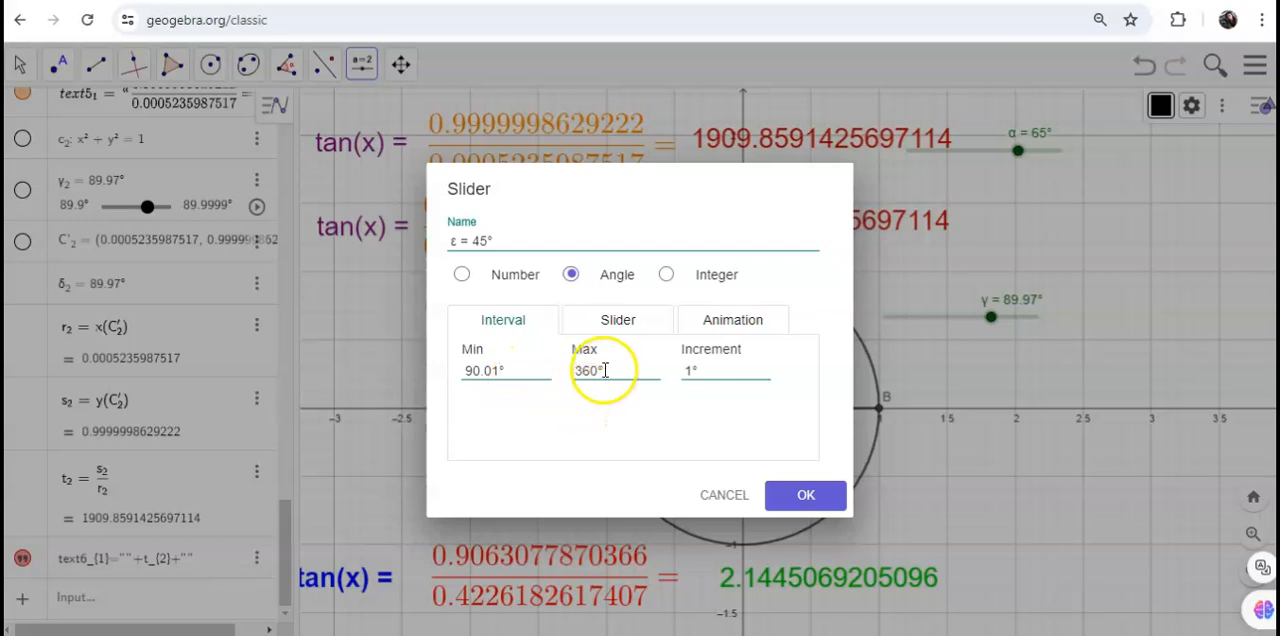
pyautogui.click(598, 371)
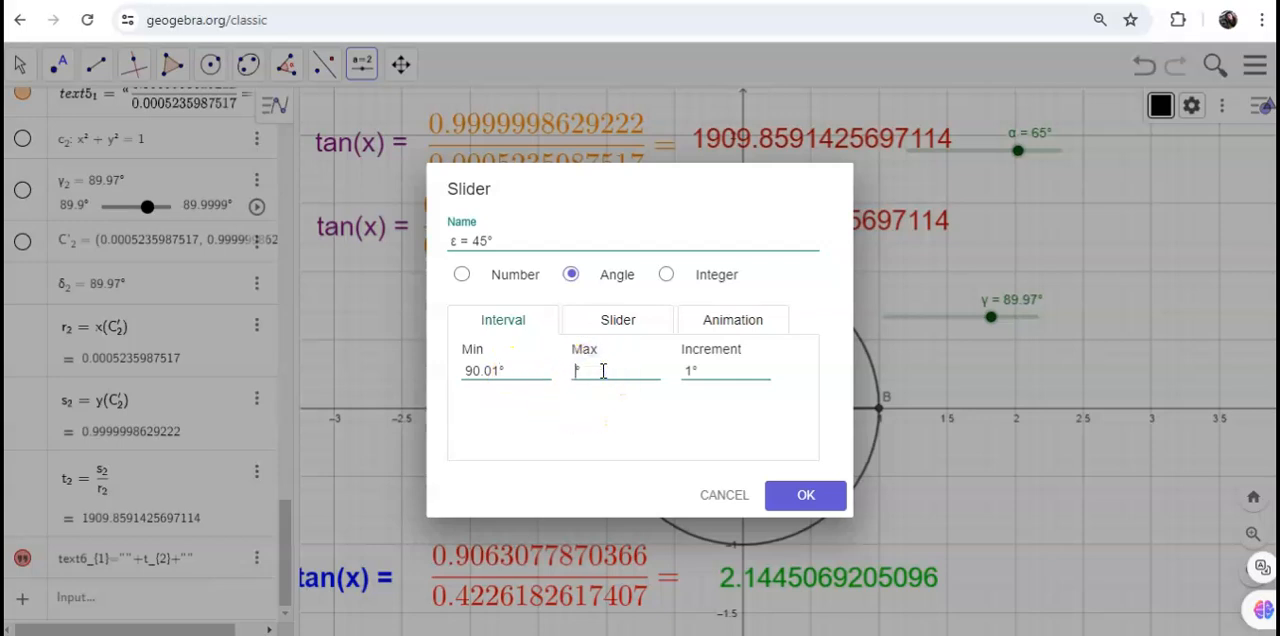
pyautogui.click(632, 380)
pyautogui.click(812, 494)
# Step: Close the on-screen keyboard and move slider M slightly lower, clear of the orange fraction text
pyautogui.click(452, 432)
pyautogui.moveTo(342, 325); pyautogui.dragTo(397, 333)
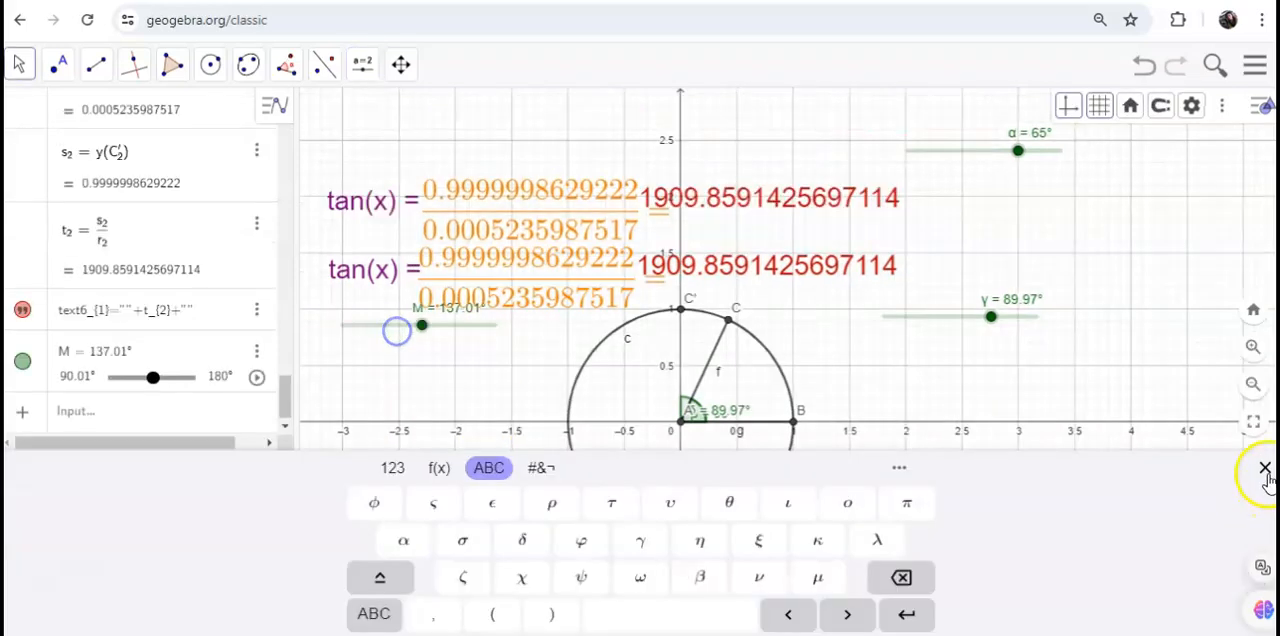
pyautogui.click(18, 68)
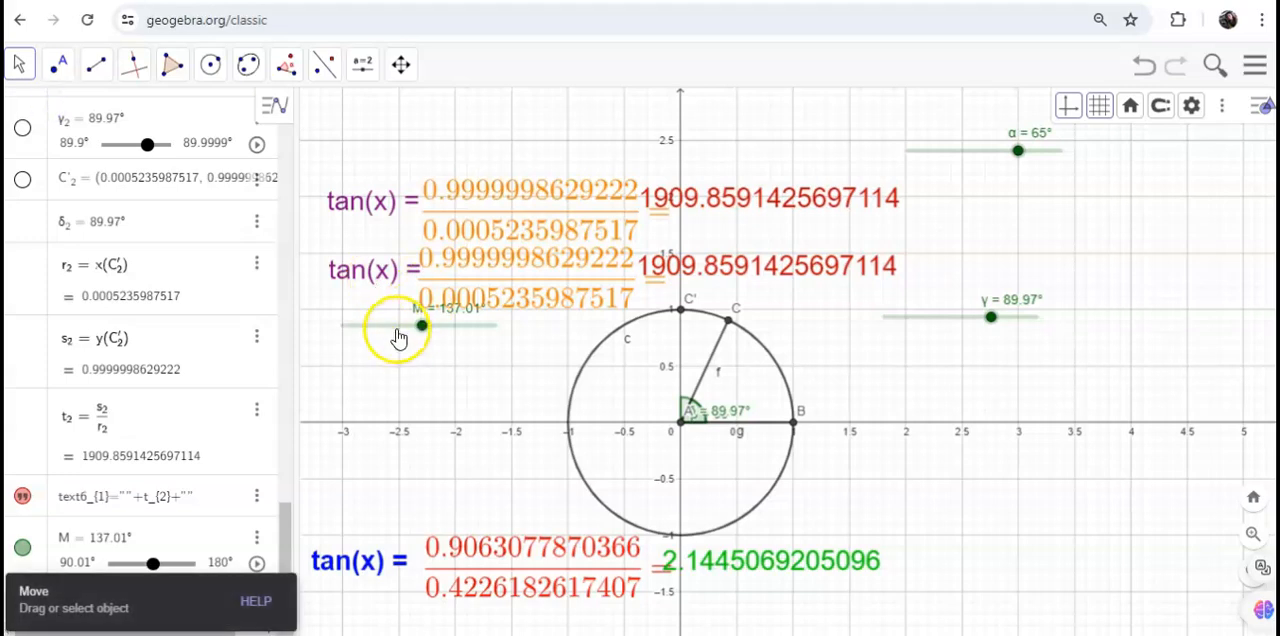
pyautogui.moveTo(398, 330); pyautogui.dragTo(388, 350)
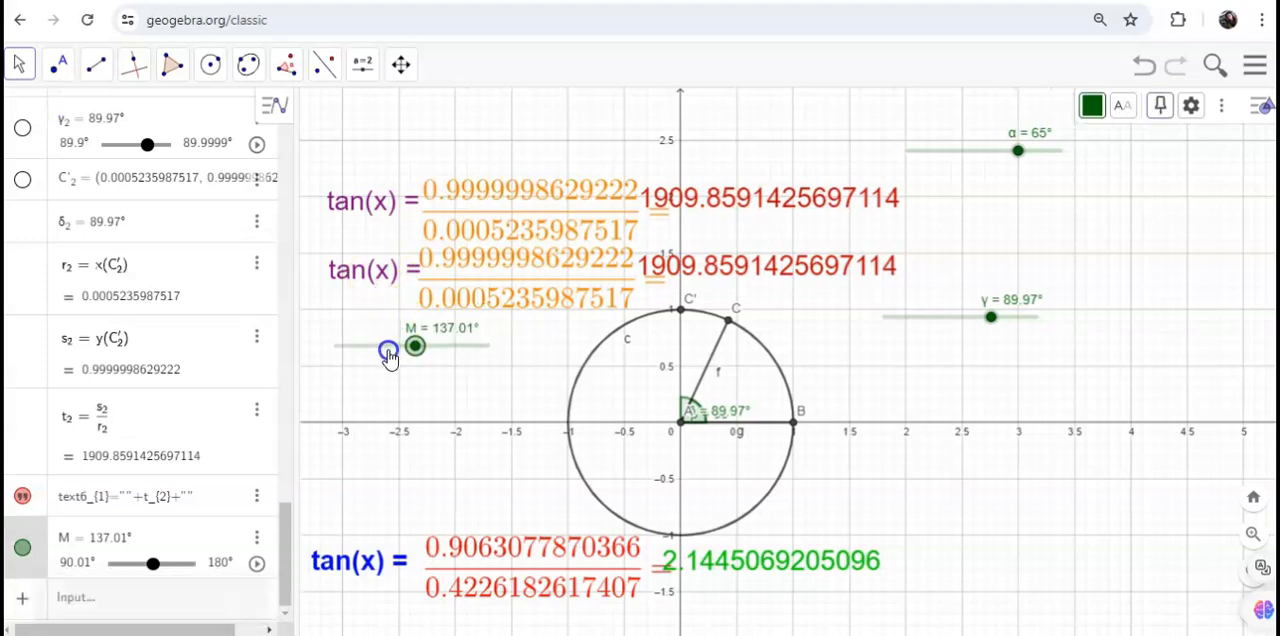
# Step: Construct a counterclockwise angle of size M from point B about vertex A
pyautogui.click(289, 70)
pyautogui.click(345, 149)
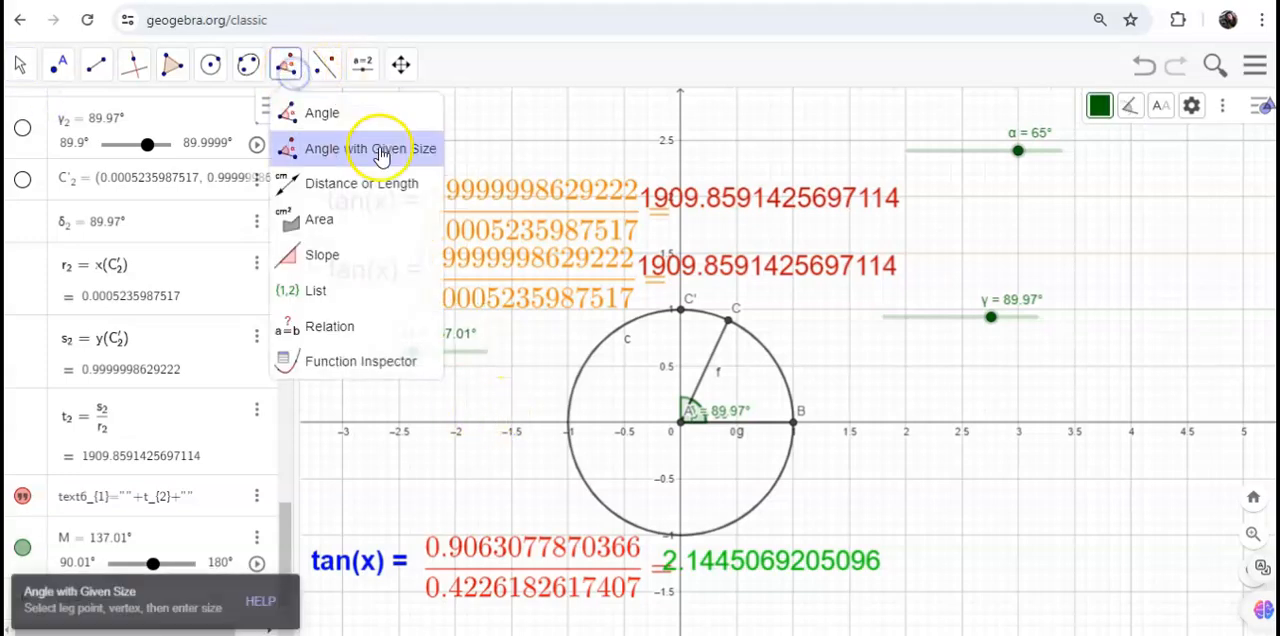
pyautogui.click(790, 424)
pyautogui.click(680, 422)
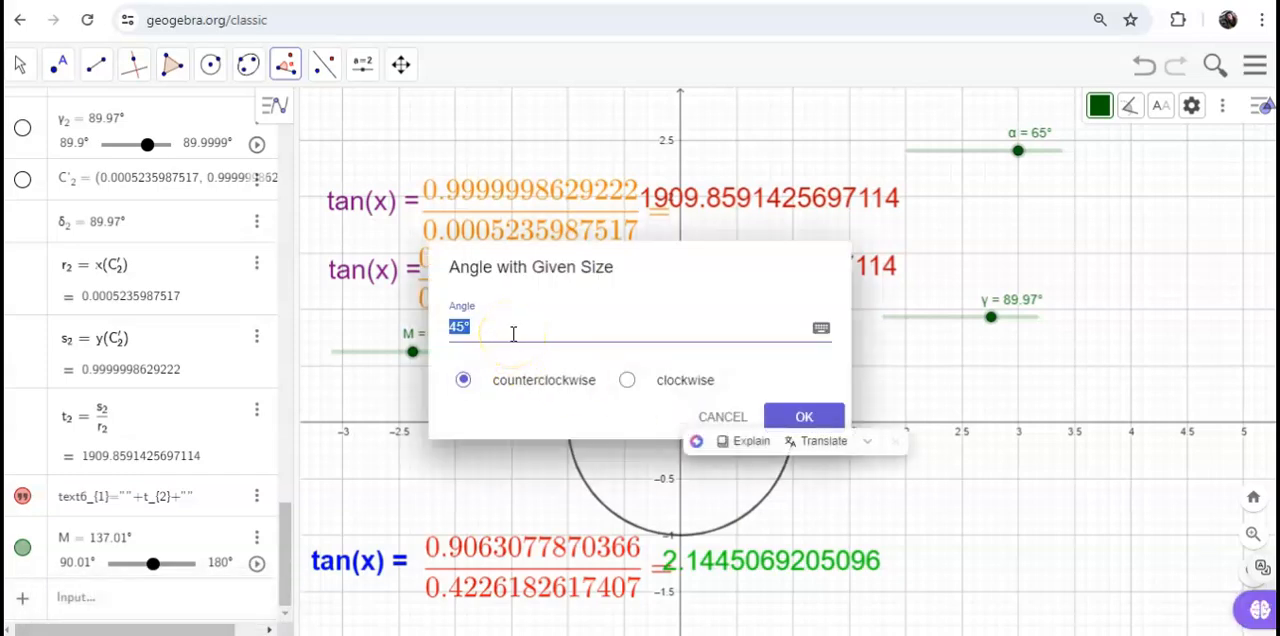
pyautogui.write('M')
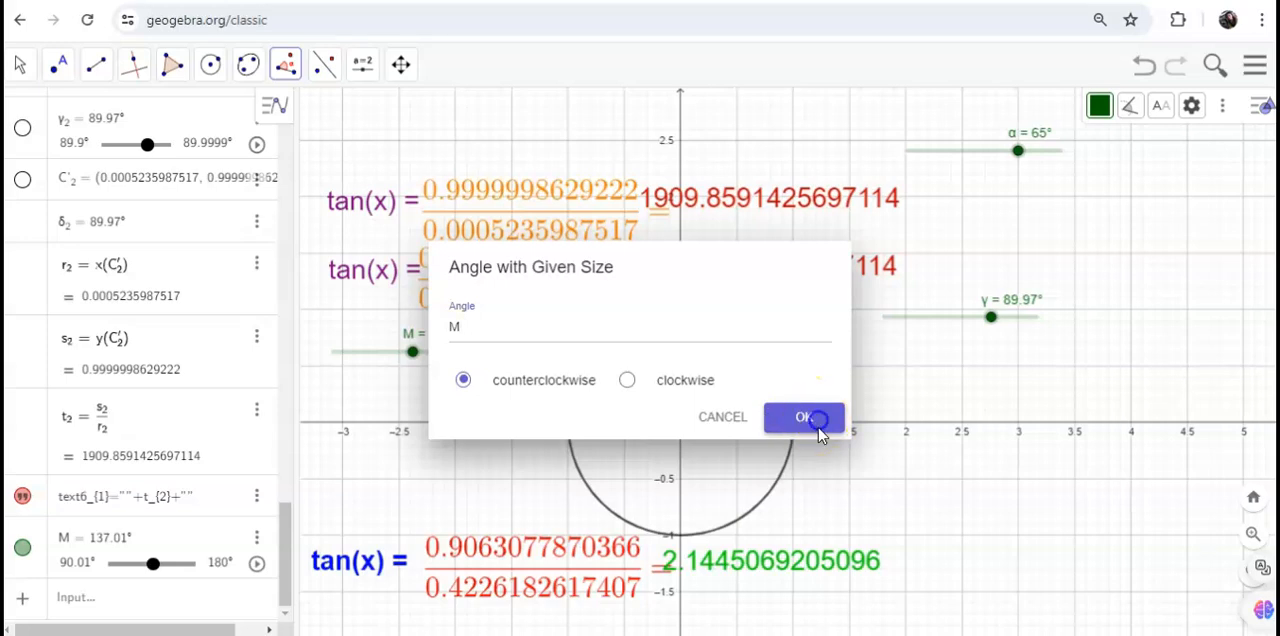
pyautogui.click(818, 422)
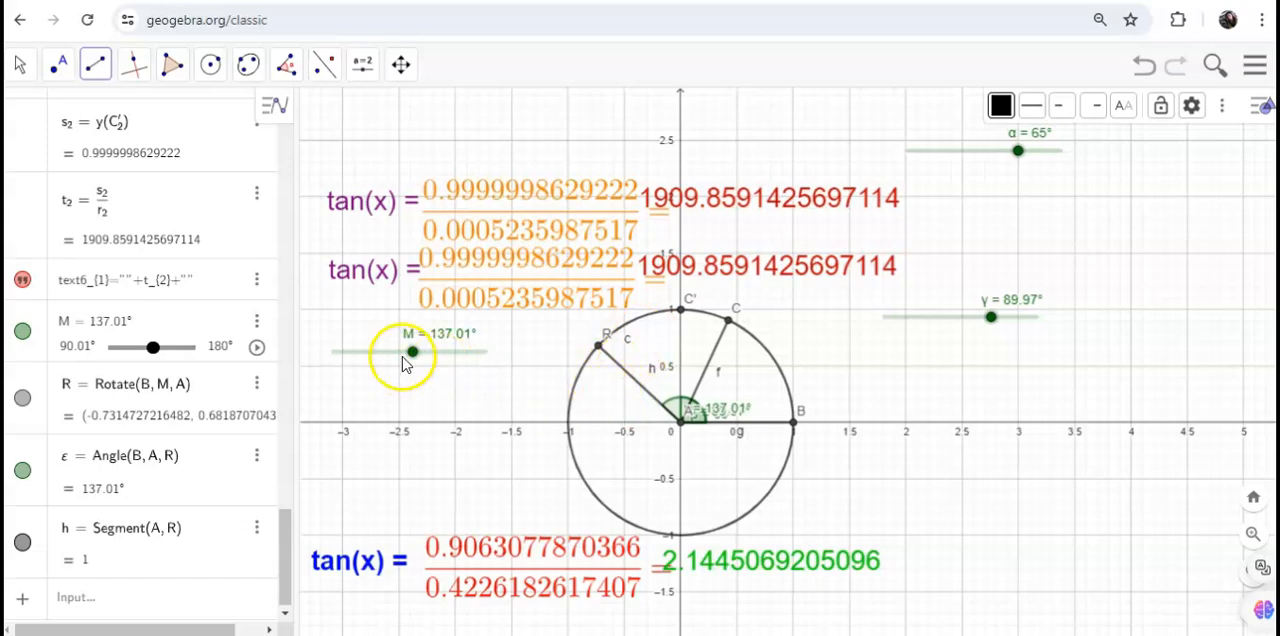
# Step: Set slider M to 144.01°
pyautogui.click(19, 64)
pyautogui.click(46, 100)
pyautogui.moveTo(413, 353)
pyautogui.mouseDown()
pyautogui.moveTo(459, 364)
pyautogui.moveTo(357, 359)
pyautogui.moveTo(457, 357)
pyautogui.moveTo(363, 363)
pyautogui.moveTo(424, 353)
pyautogui.mouseUp()
pyautogui.click(128, 571)
pyautogui.click(370, 508)
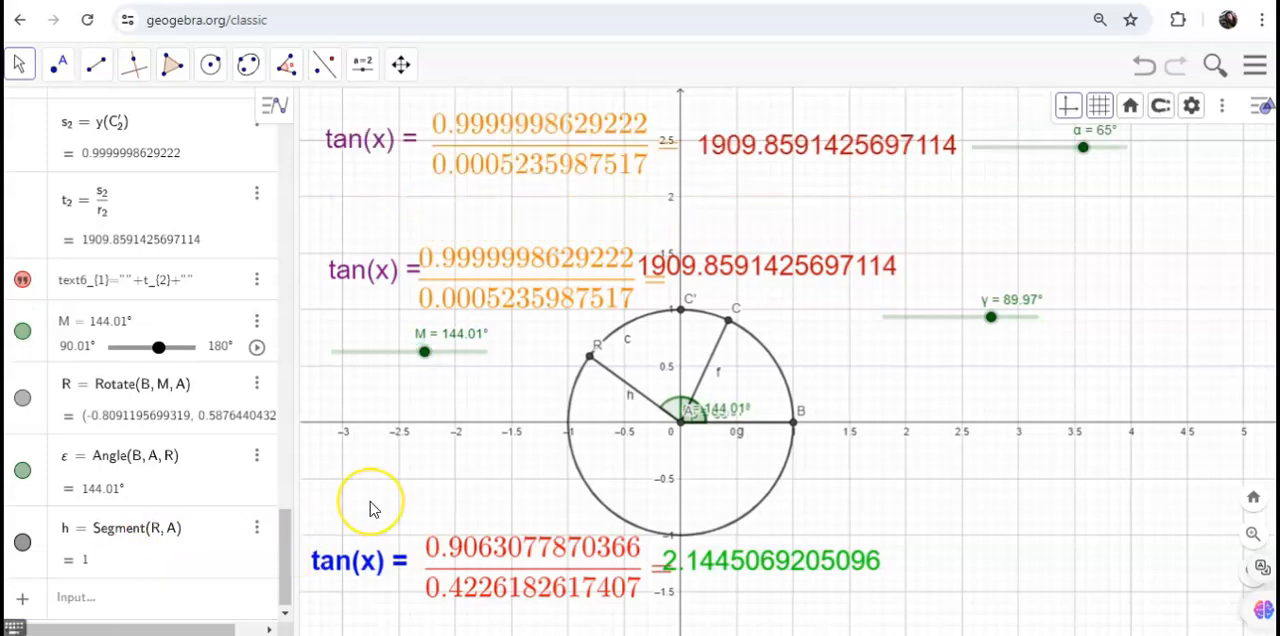
# Step: Define v = x(R) and w = y(R) as the coordinates of point R
pyautogui.click(168, 597)
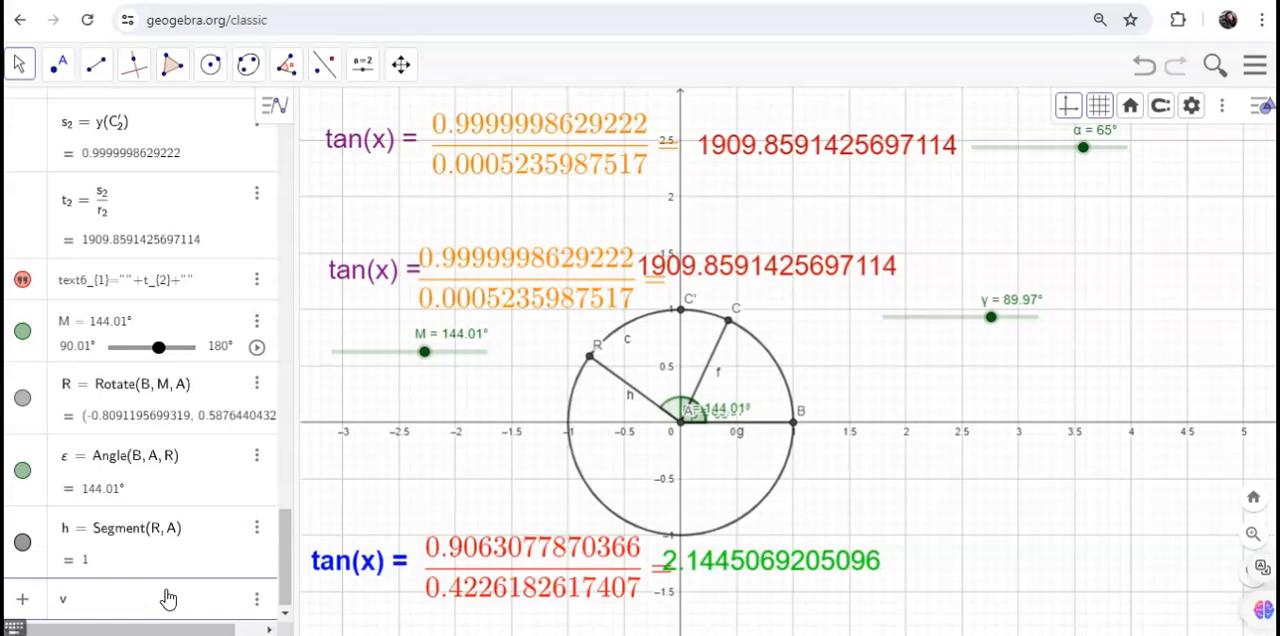
pyautogui.write('v = x(R)')
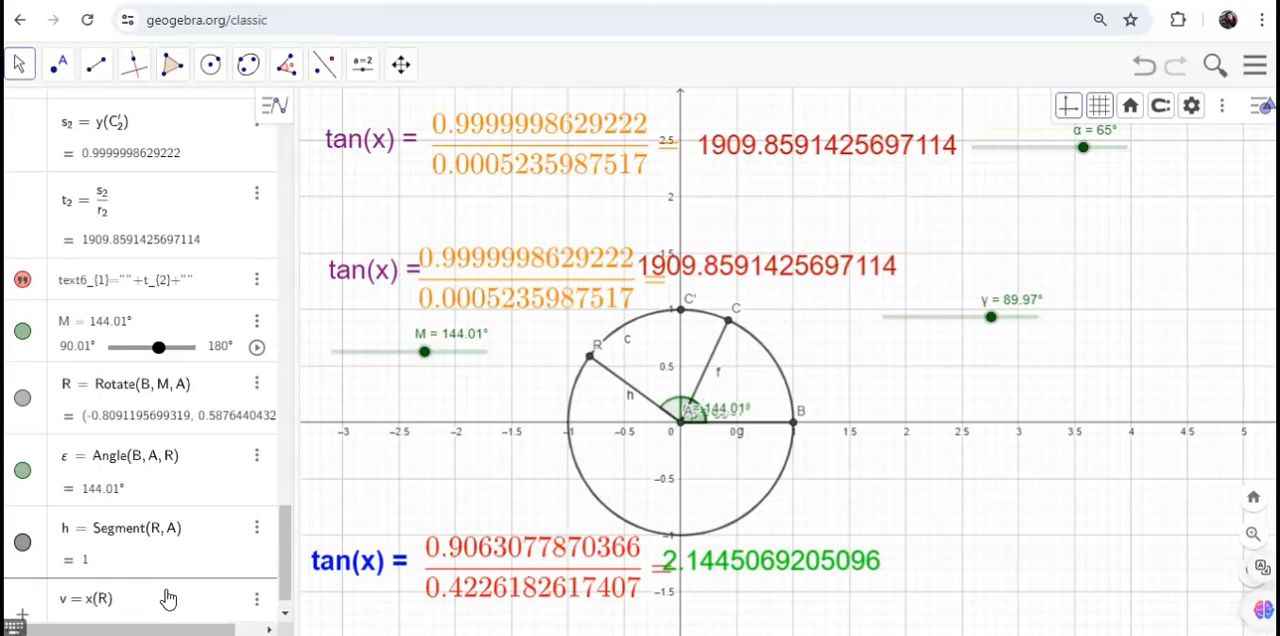
pyautogui.press('Return')
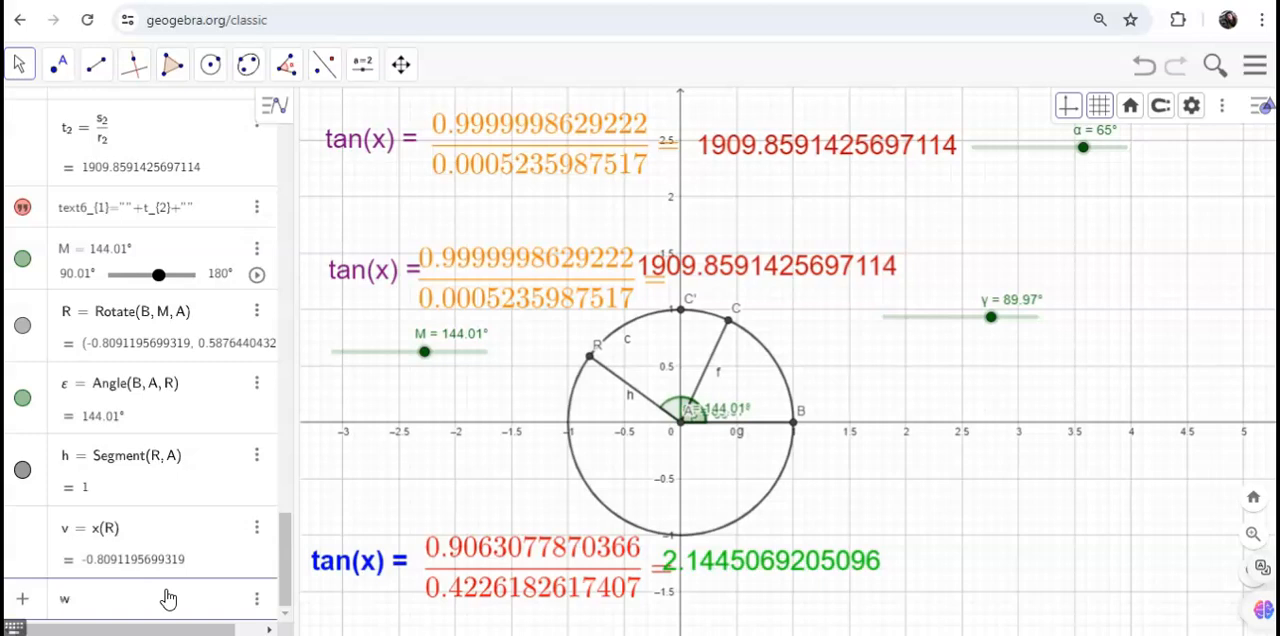
pyautogui.write('w = y(R')
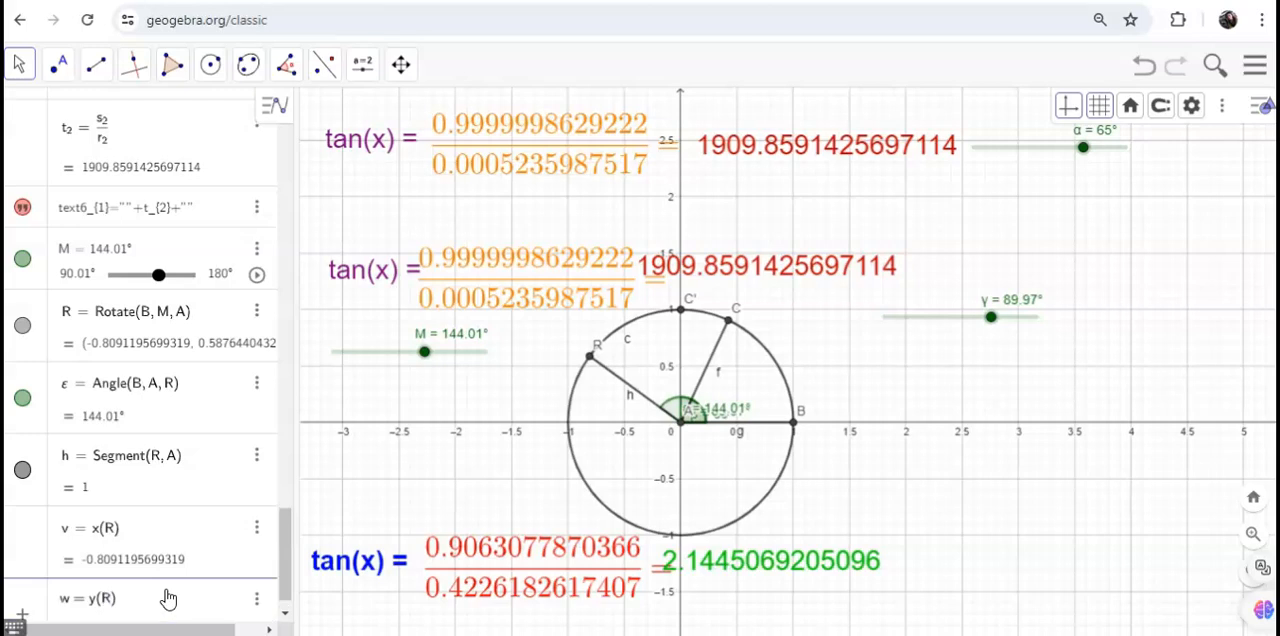
pyautogui.press('Return')
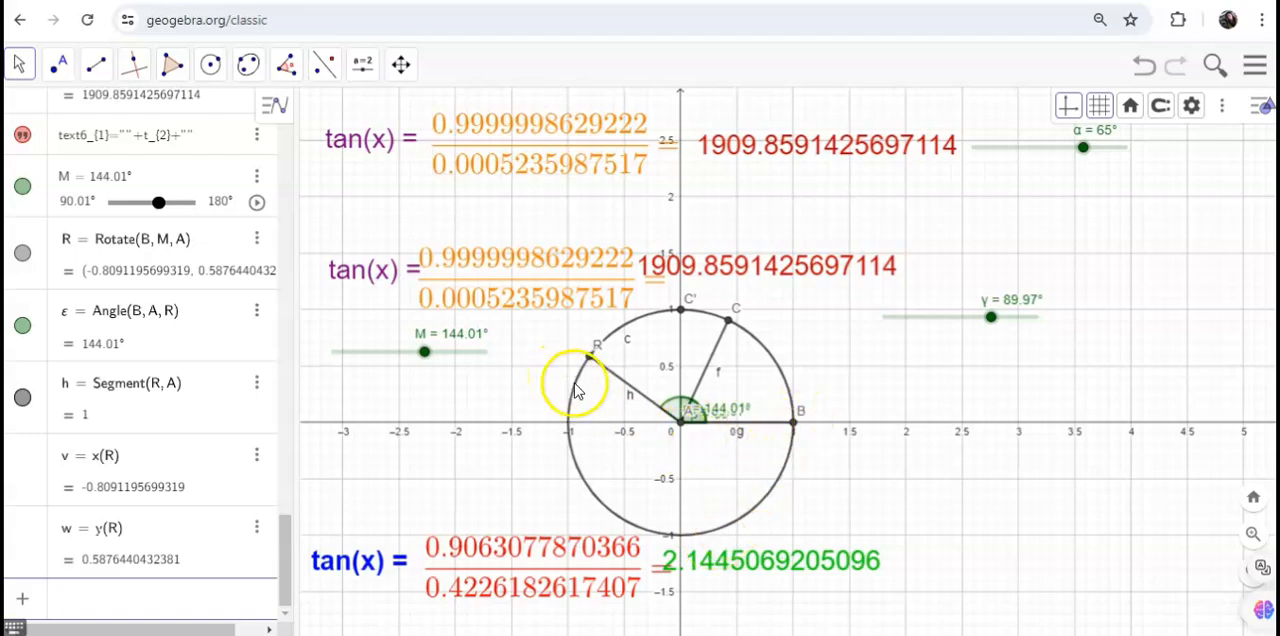
# Step: Define z = w/v as the ratio of point R's y-coordinate to its x-coordinate
pyautogui.click(190, 598)
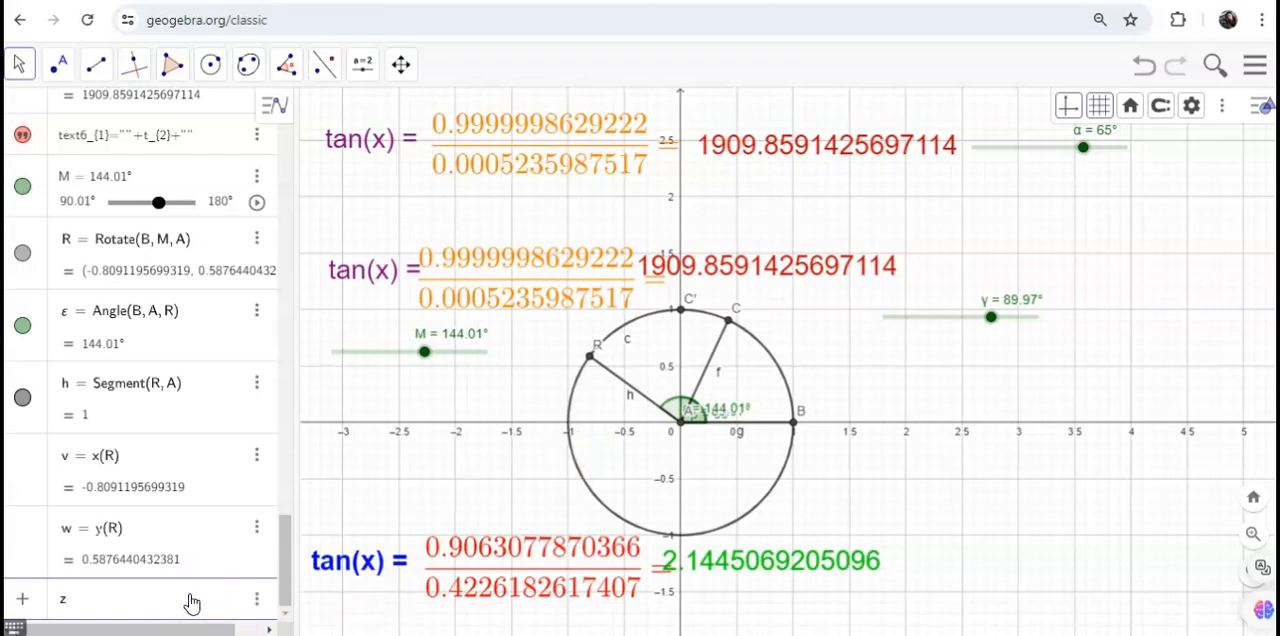
pyautogui.write('z = w/v')
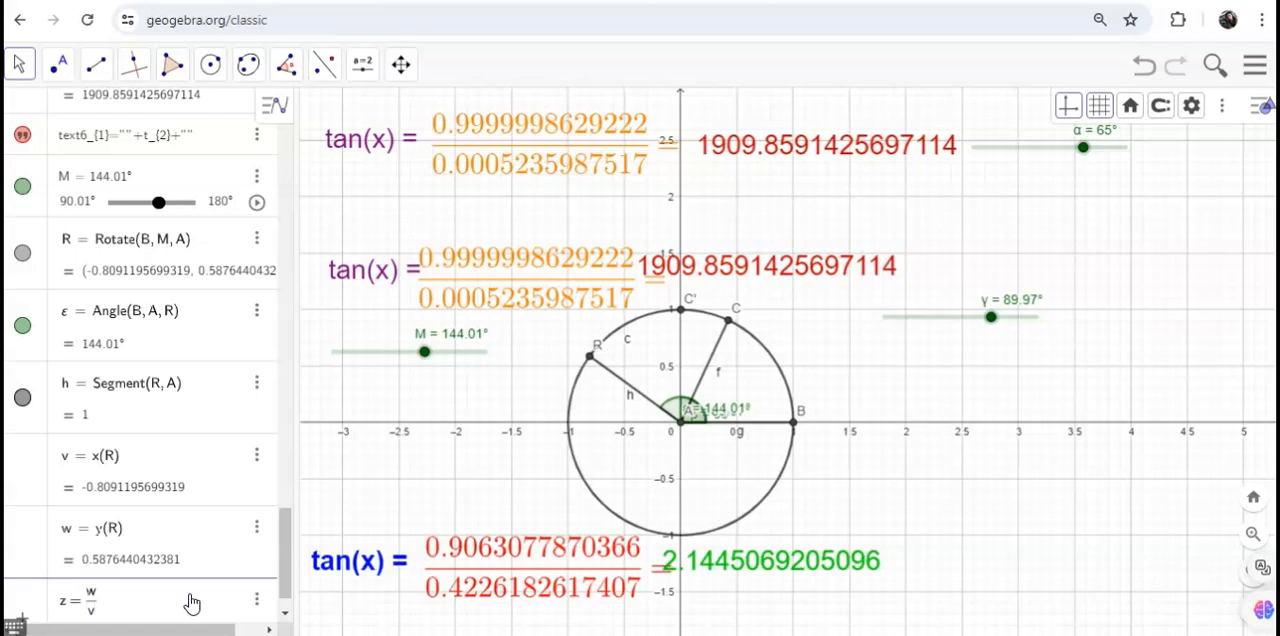
pyautogui.press('Return')
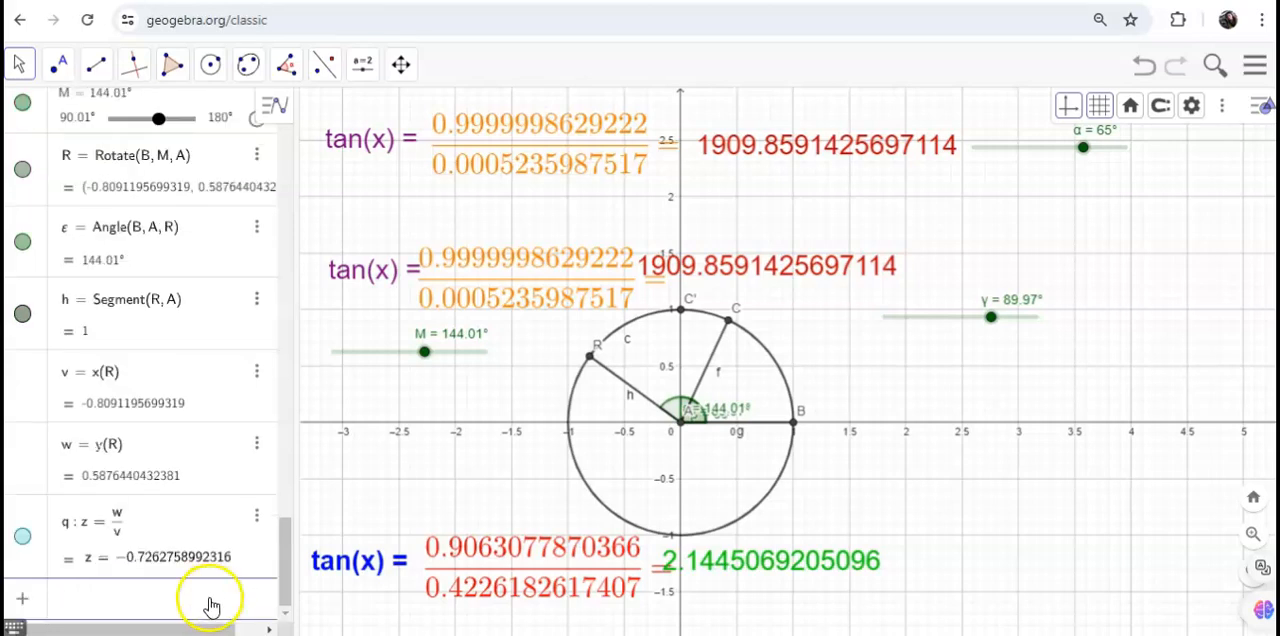
# Step: Line up the second tan(x) row and change its orange fraction to use w as numerator and v as denominator
pyautogui.click(537, 459)
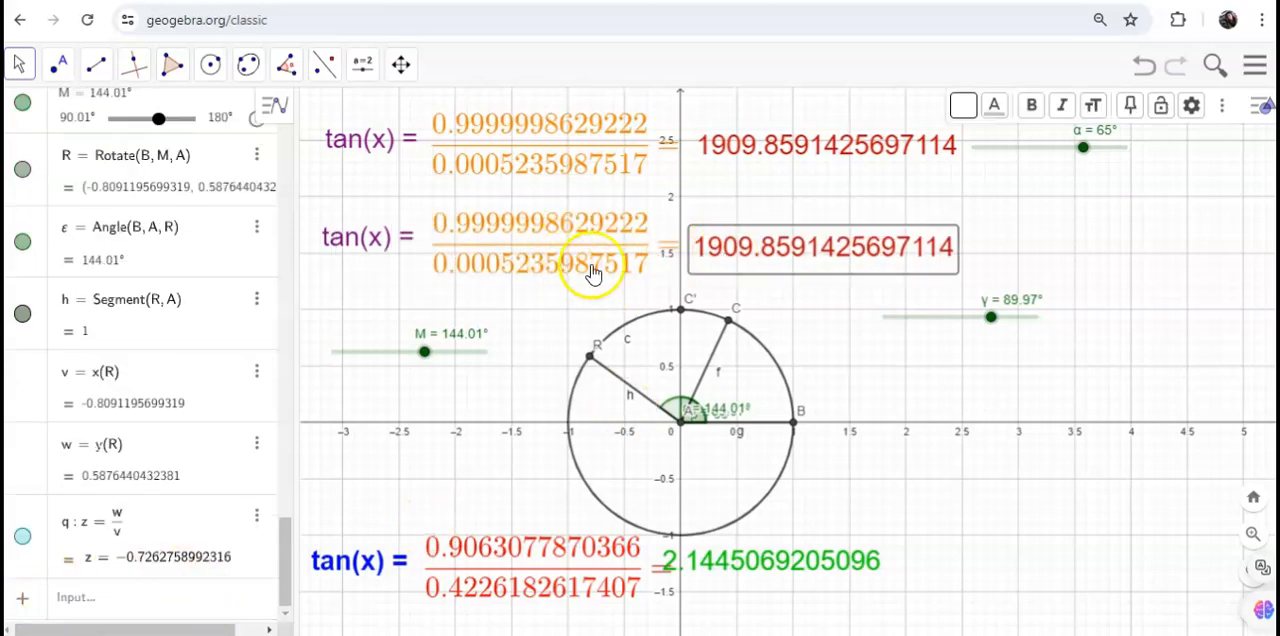
pyautogui.doubleClick(543, 252)
pyautogui.click(1262, 104)
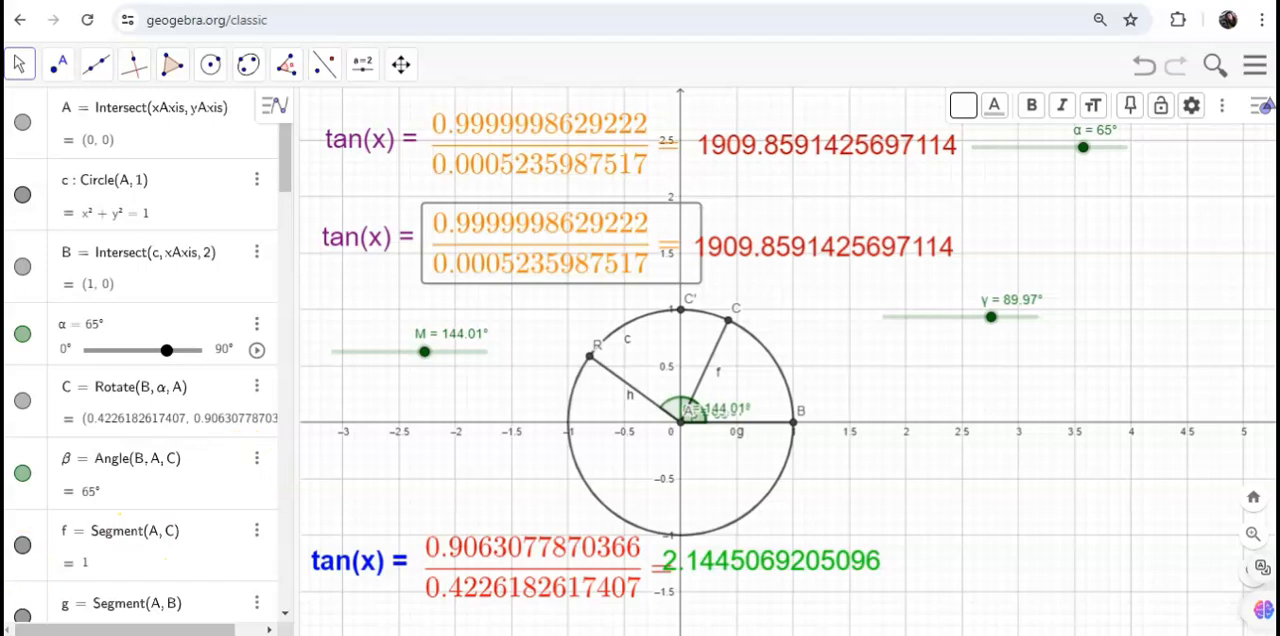
pyautogui.click(587, 249)
pyautogui.doubleClick(587, 249)
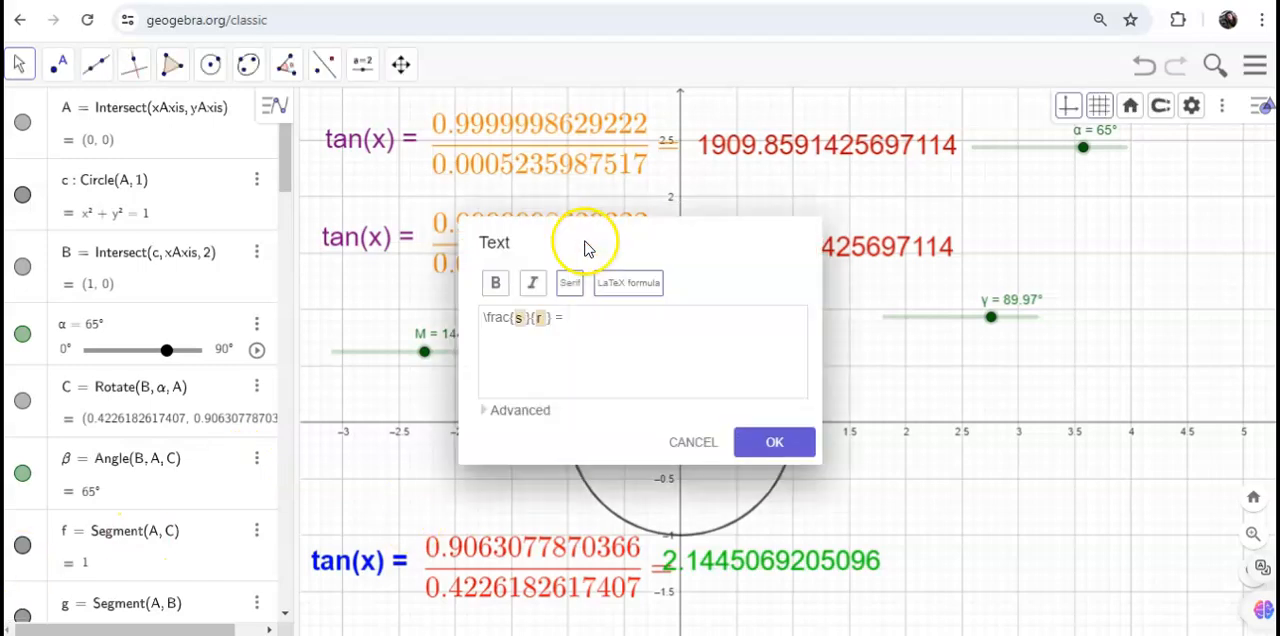
pyautogui.click(522, 318)
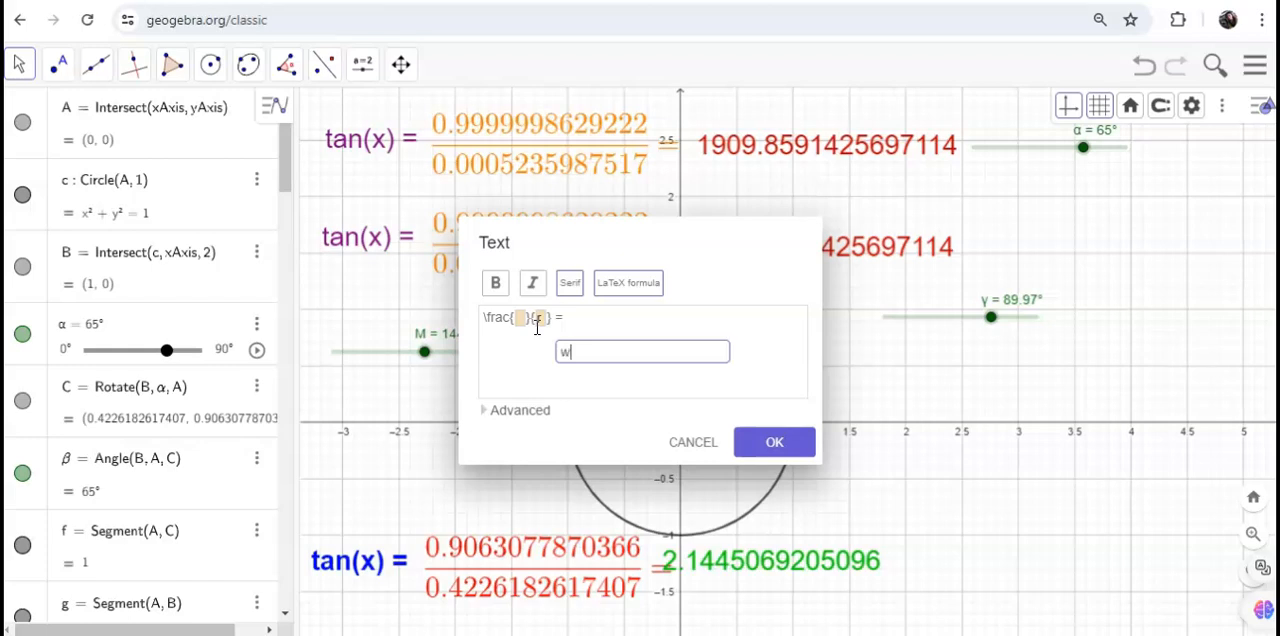
pyautogui.click(541, 318)
pyautogui.click(604, 348)
pyautogui.click(775, 442)
# Step: Replace the variable t in the second row's red result text with the object q
pyautogui.click(829, 244)
pyautogui.click(829, 244)
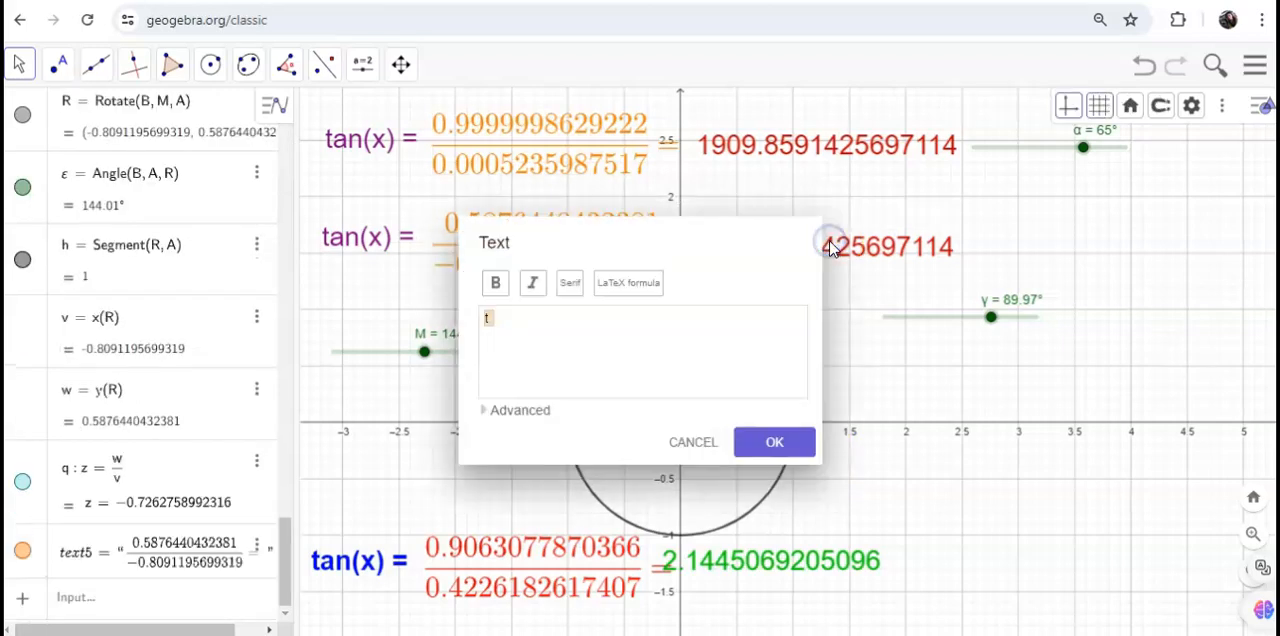
pyautogui.press('z')
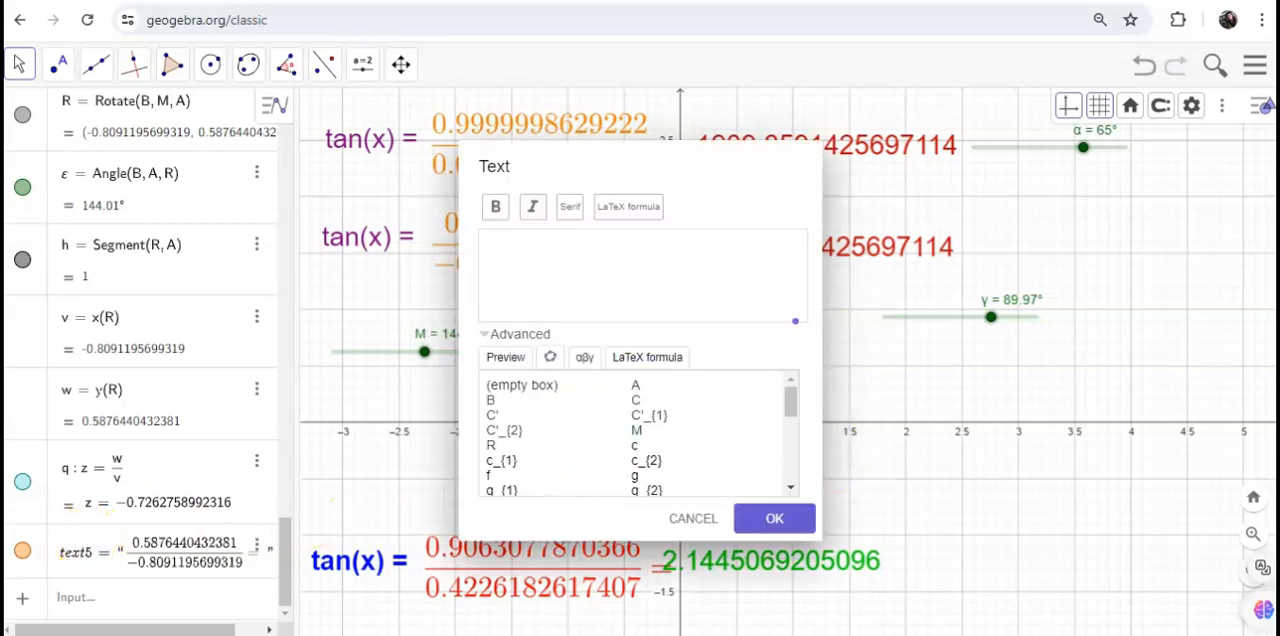
pyautogui.scroll(-2, 557, 486)
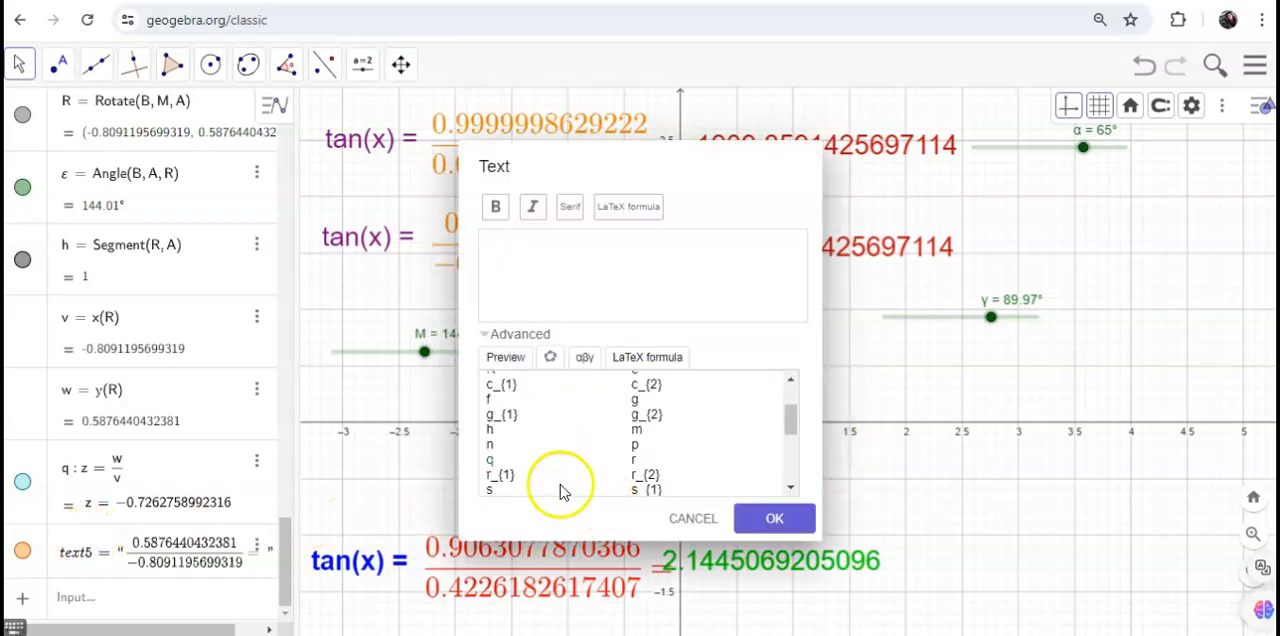
pyautogui.click(490, 459)
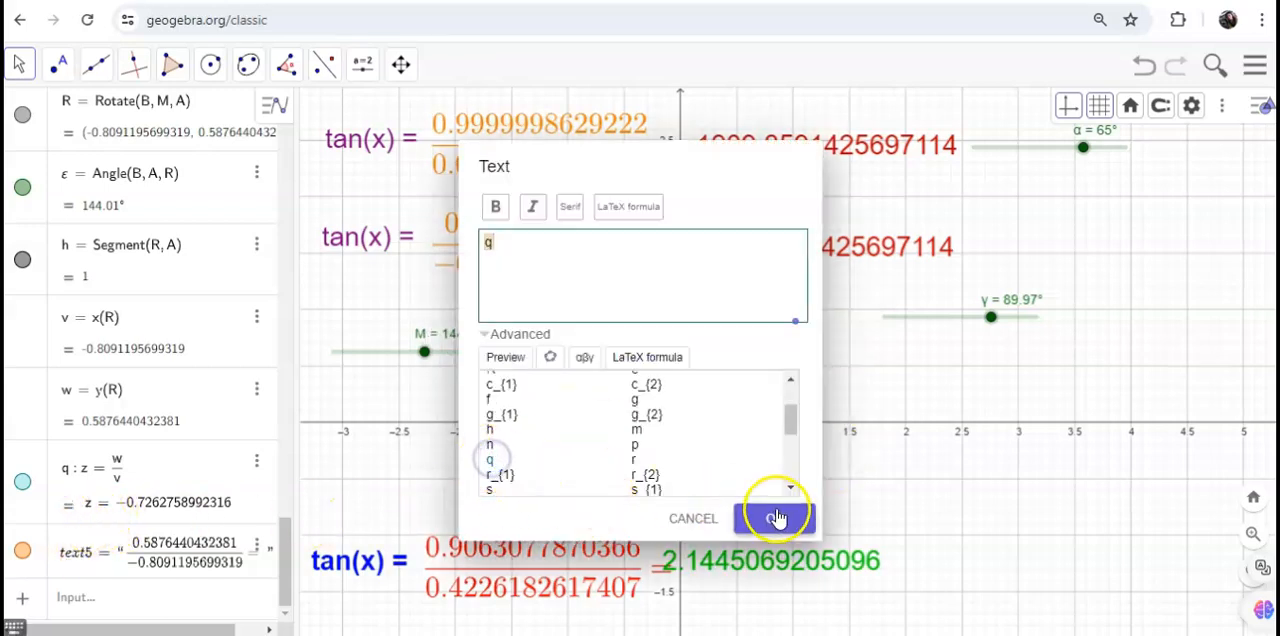
pyautogui.click(776, 516)
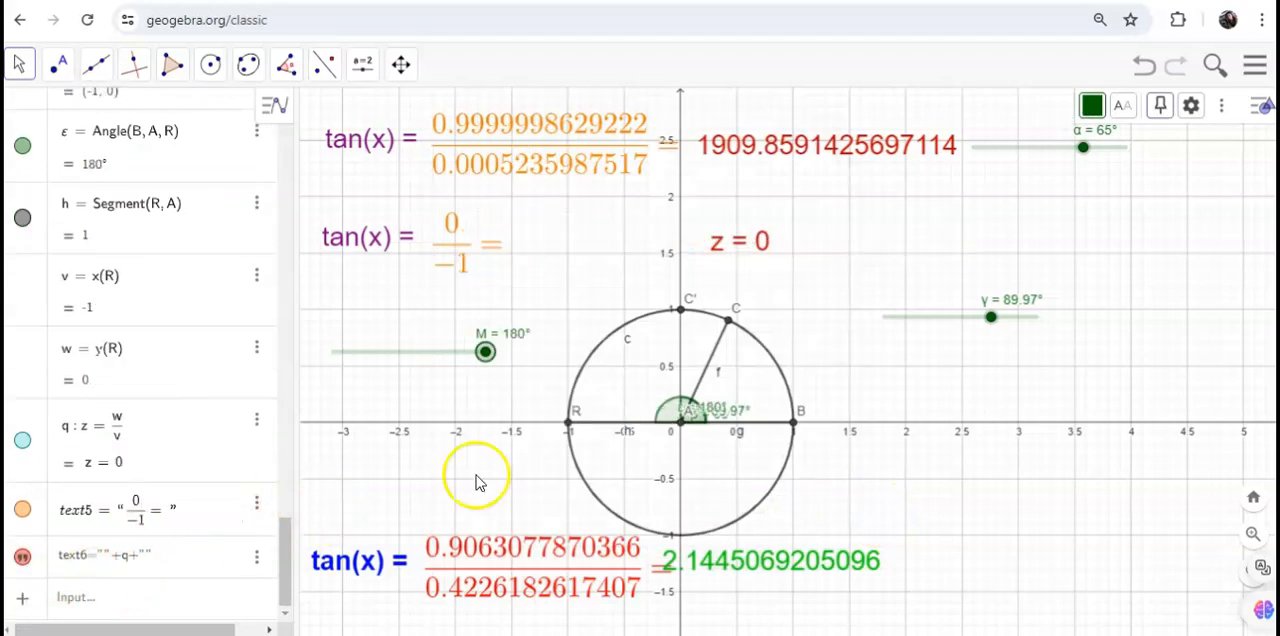
# Step: Sweep slider M from 180° down through 158.01°, 96.01° and 92.01° toward its 90.01° minimum
pyautogui.moveTo(500, 365); pyautogui.dragTo(448, 362)
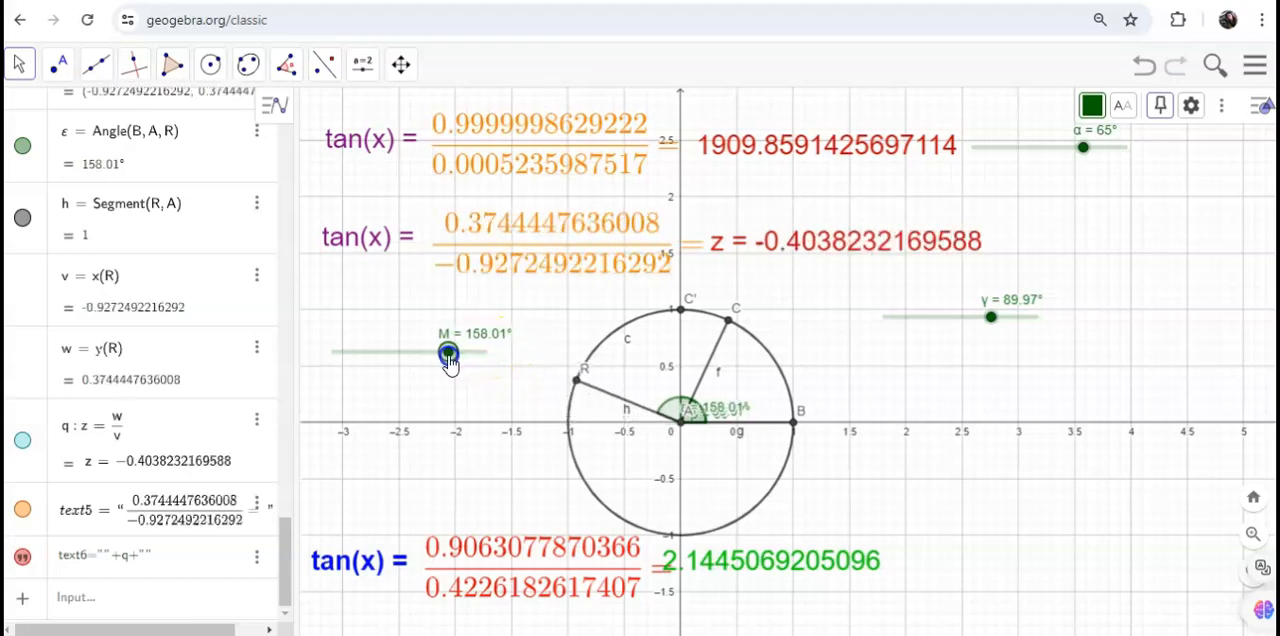
pyautogui.moveTo(450, 364); pyautogui.dragTo(344, 361)
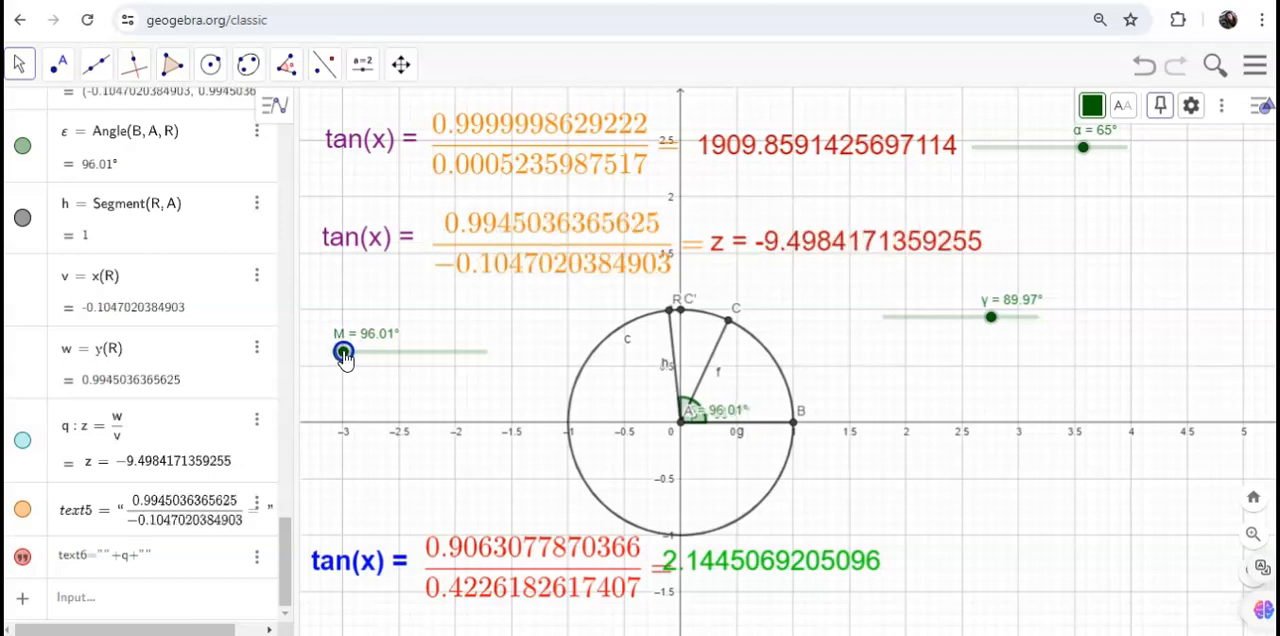
pyautogui.moveTo(344, 360); pyautogui.dragTo(344, 358)
pyautogui.moveTo(344, 358); pyautogui.dragTo(338, 356)
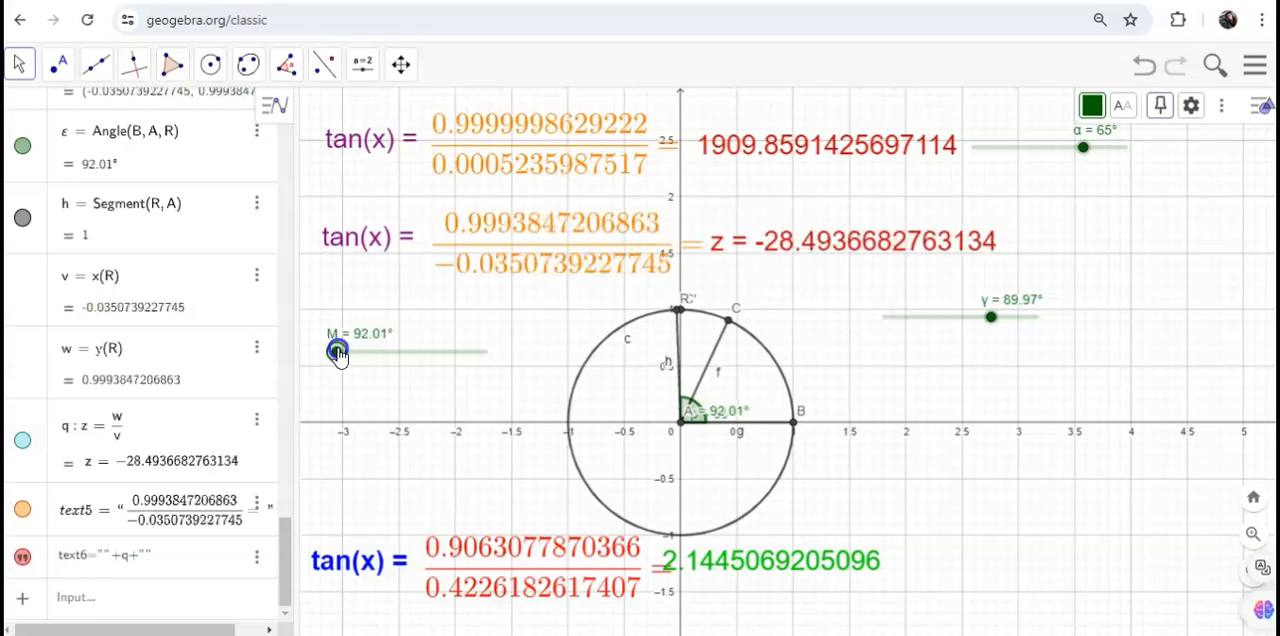
pyautogui.moveTo(338, 356); pyautogui.dragTo(334, 353)
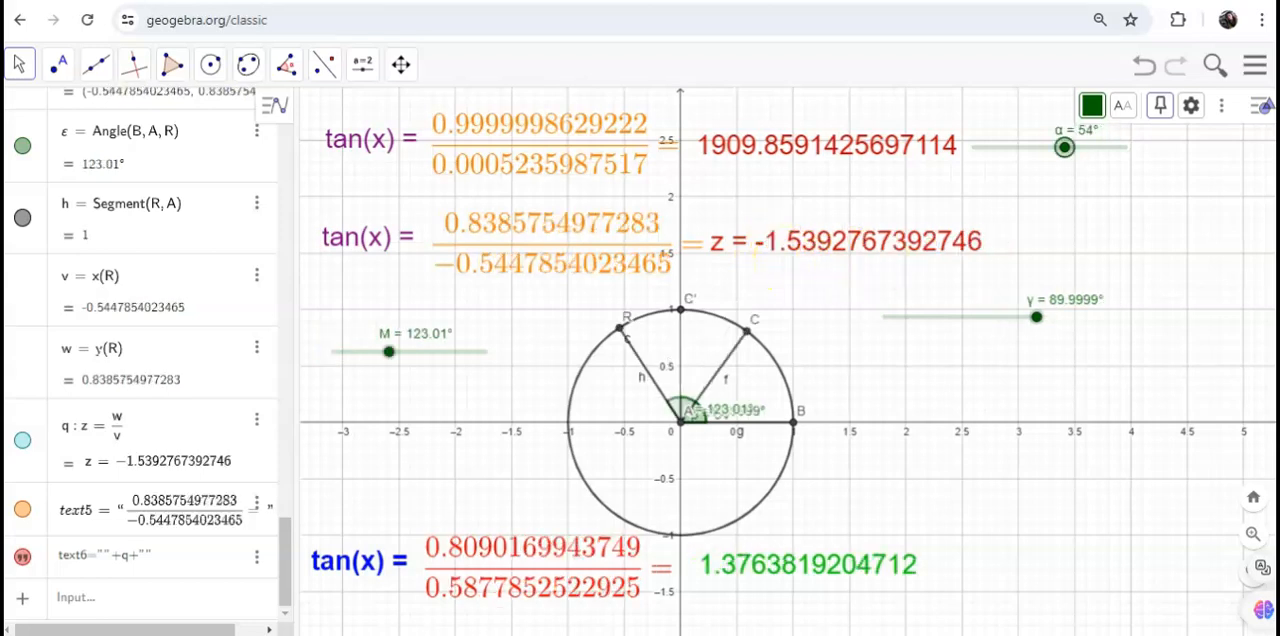
# Step: Compare tangents in both quadrants by setting M to 125.01° and α to 81°, before lowering α and raising M
pyautogui.moveTo(389, 351)
pyautogui.mouseDown()
pyautogui.moveTo(486, 354)
pyautogui.moveTo(356, 358)
pyautogui.moveTo(392, 356)
pyautogui.mouseUp()
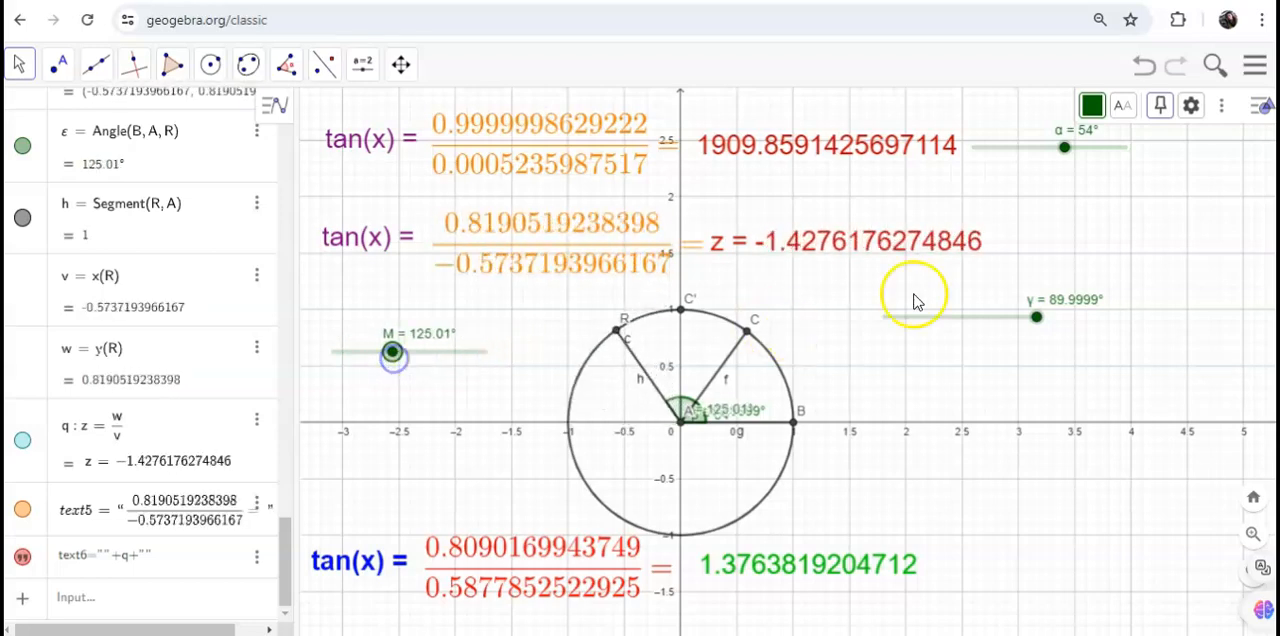
pyautogui.moveTo(1064, 152); pyautogui.dragTo(1111, 158)
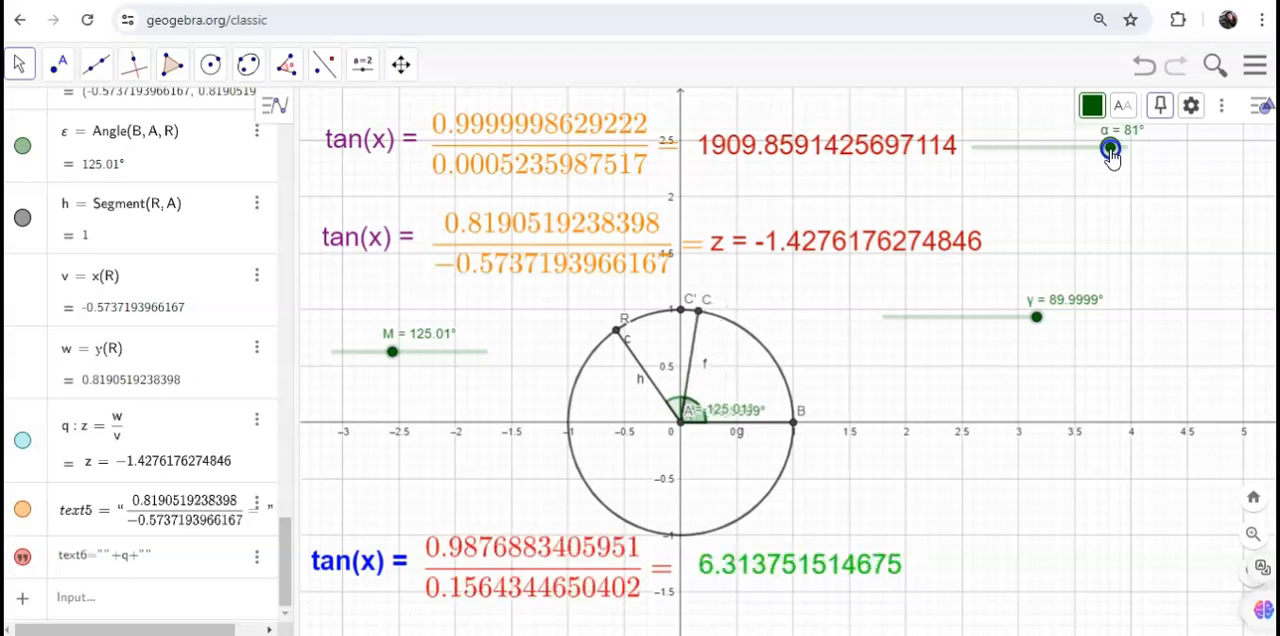
pyautogui.moveTo(1106, 150); pyautogui.dragTo(1037, 155)
pyautogui.click(397, 366)
pyautogui.moveTo(398, 370); pyautogui.dragTo(438, 358)
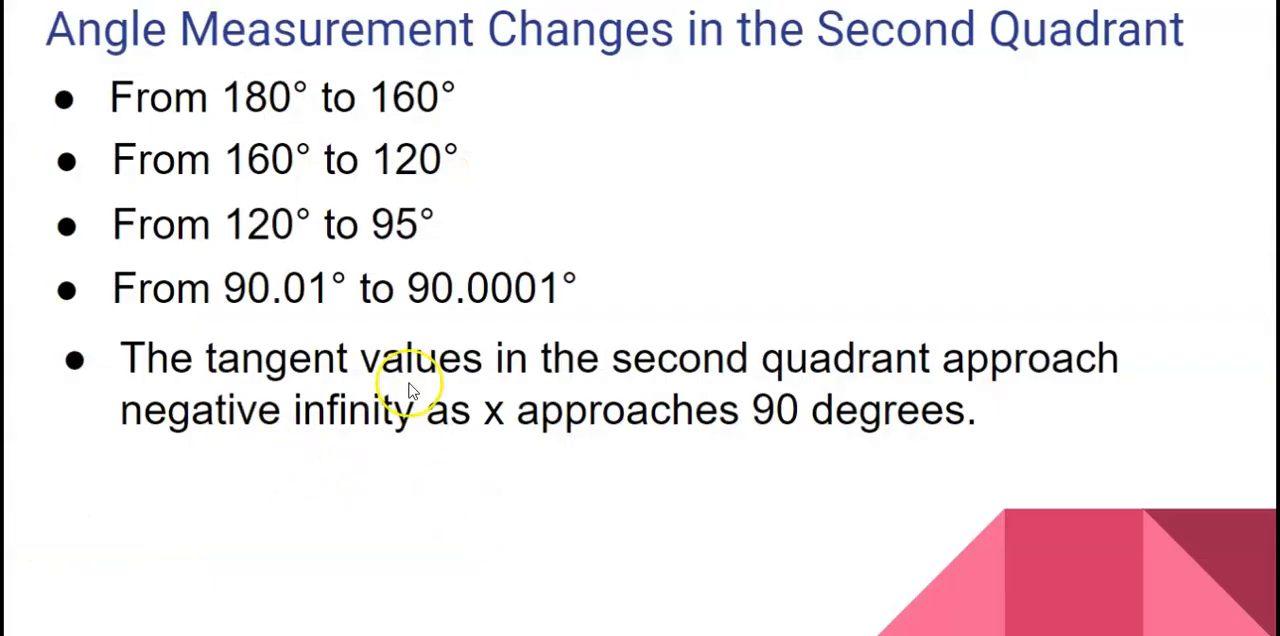